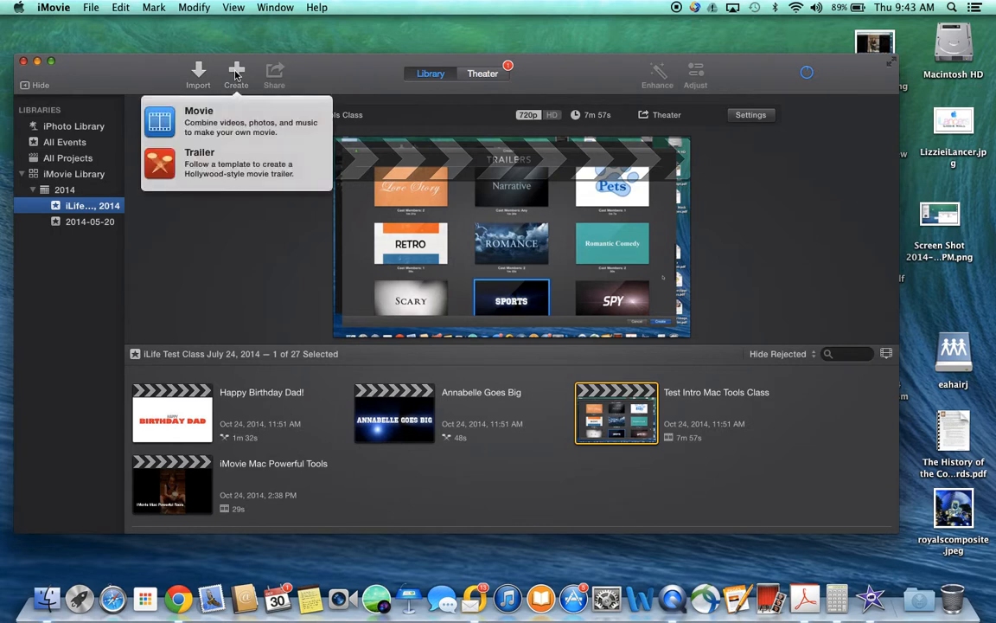
# Start a new movie project and look through the available themes.
pyautogui.click(197, 126)
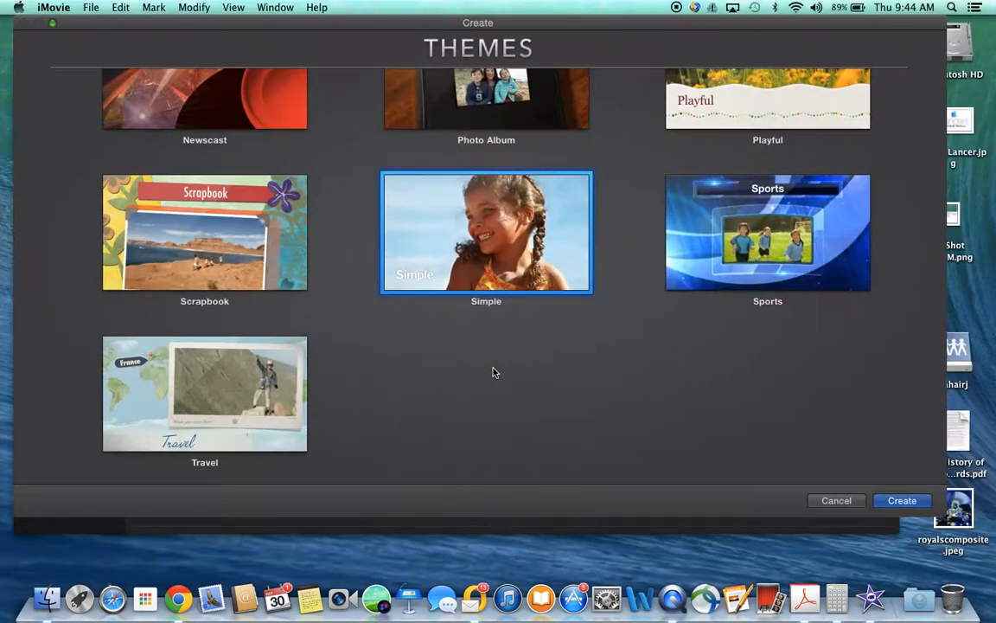
pyautogui.scroll(10, 438, 379)
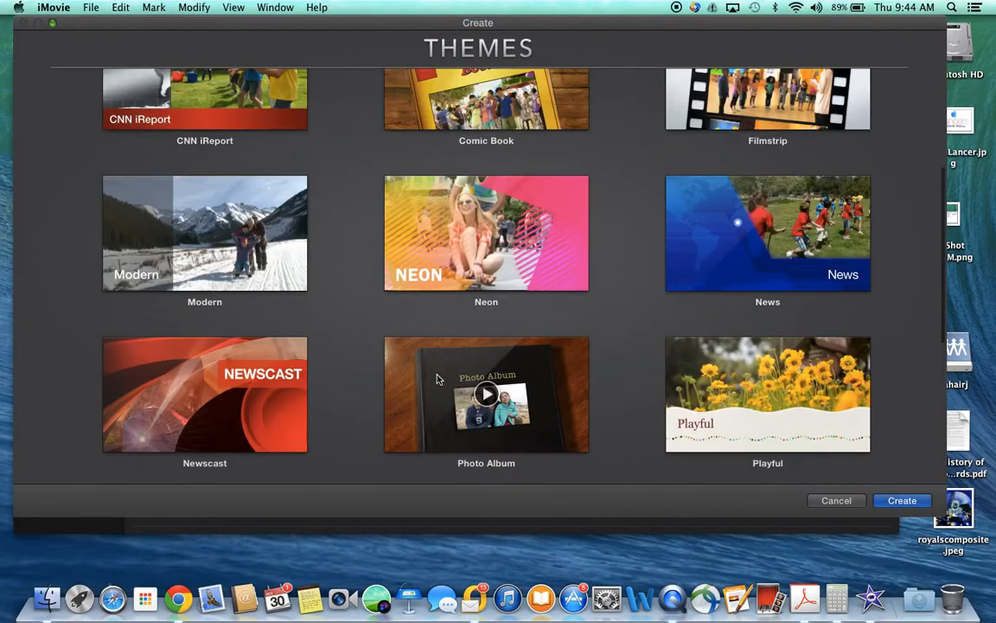
pyautogui.scroll(2, 438, 379)
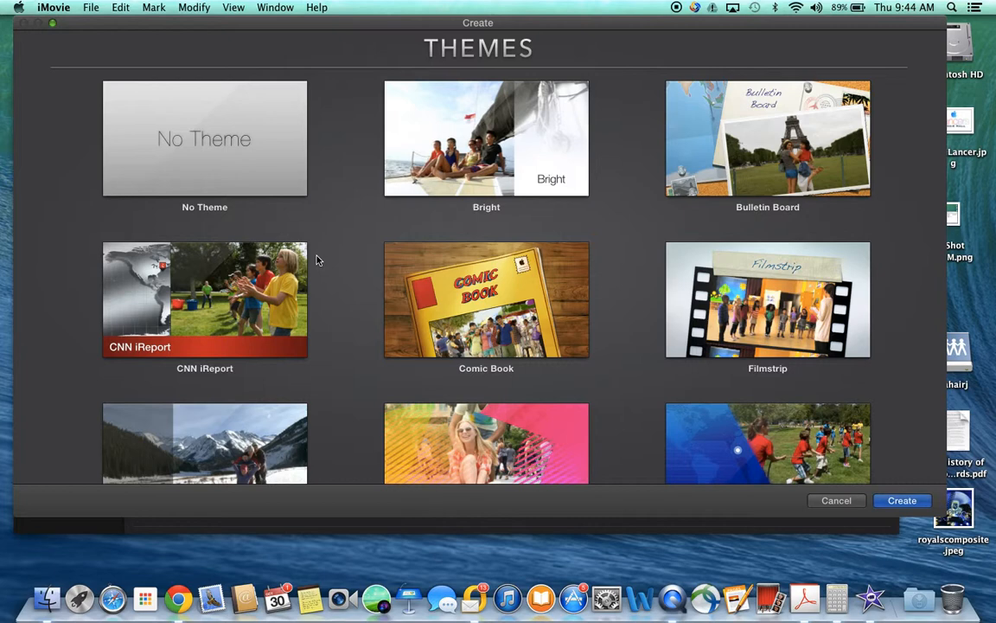
pyautogui.scroll(-10, 336, 283)
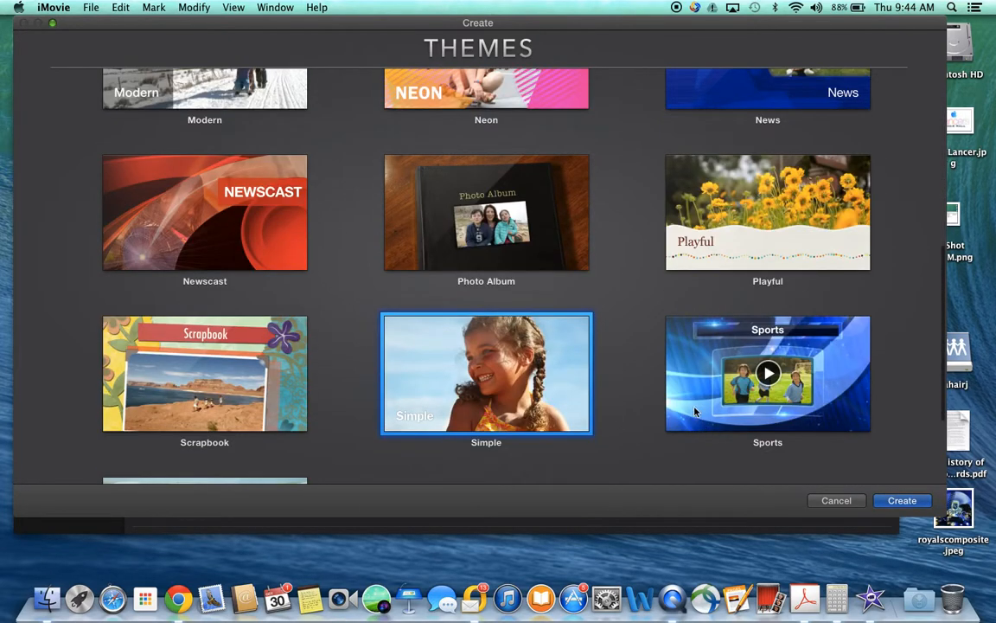
pyautogui.click(538, 214)
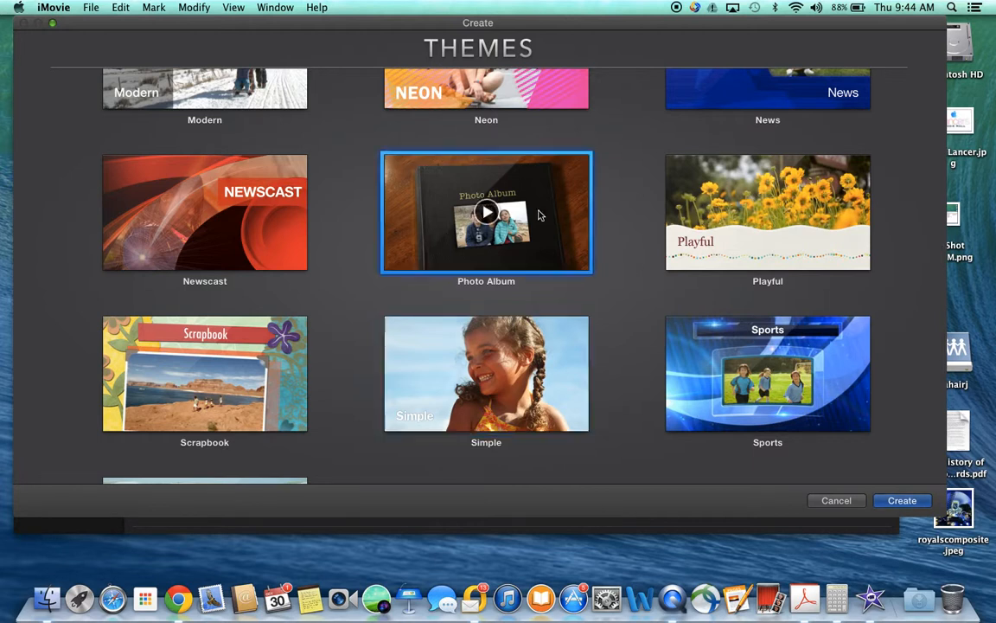
pyautogui.click(902, 501)
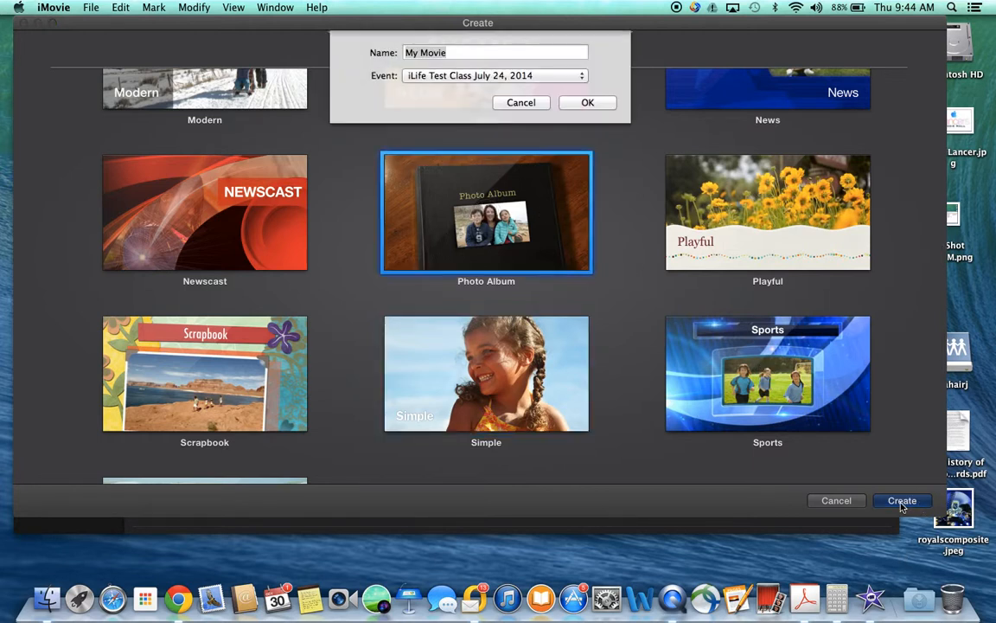
pyautogui.click(511, 107)
pyautogui.click(486, 214)
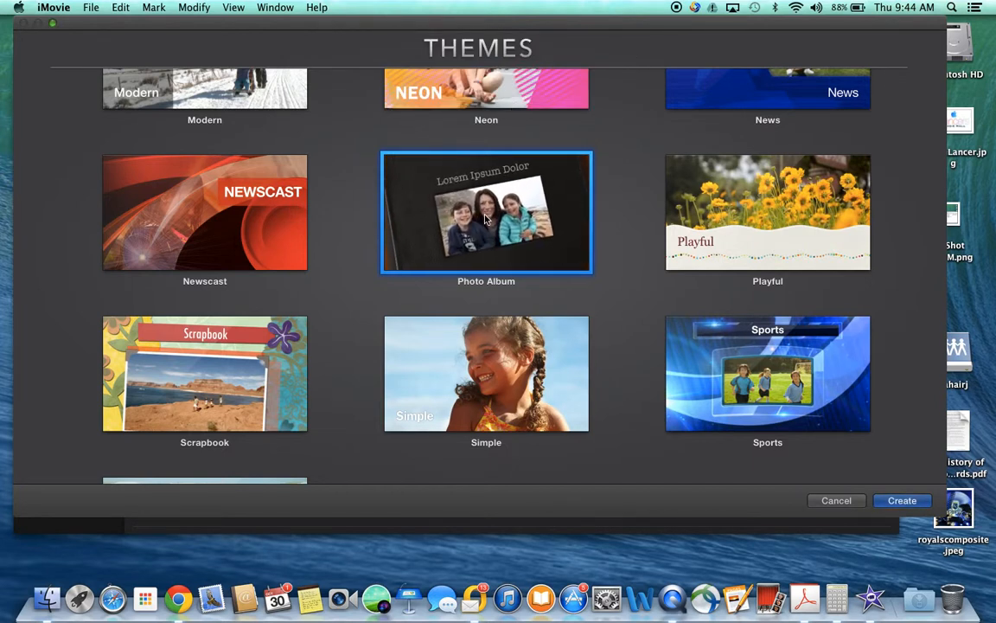
# Create the movie with the Sports theme and name it iMovie Mac Tools Class.
pyautogui.click(770, 373)
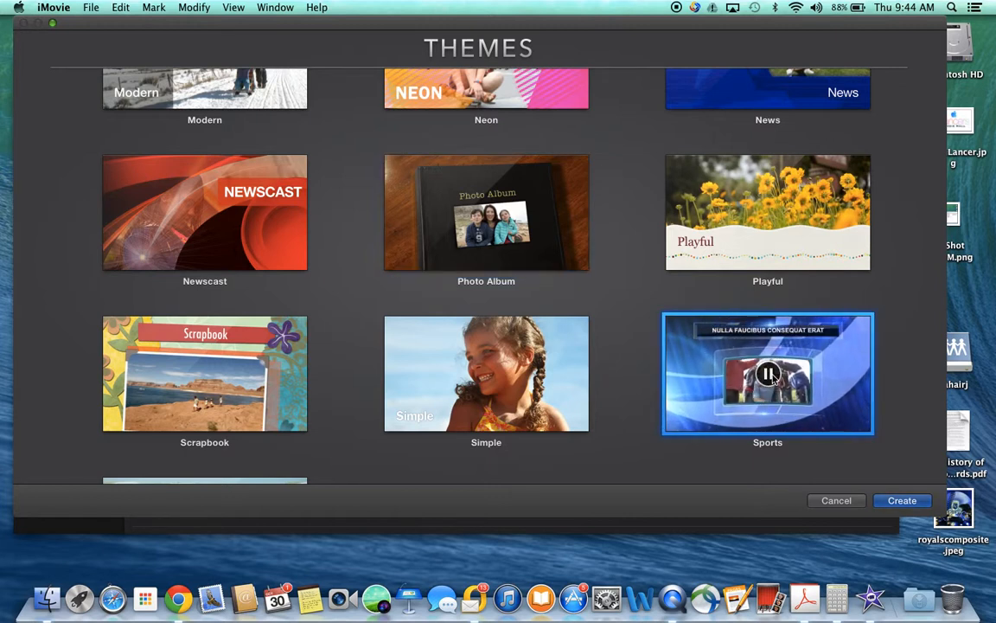
pyautogui.click(901, 501)
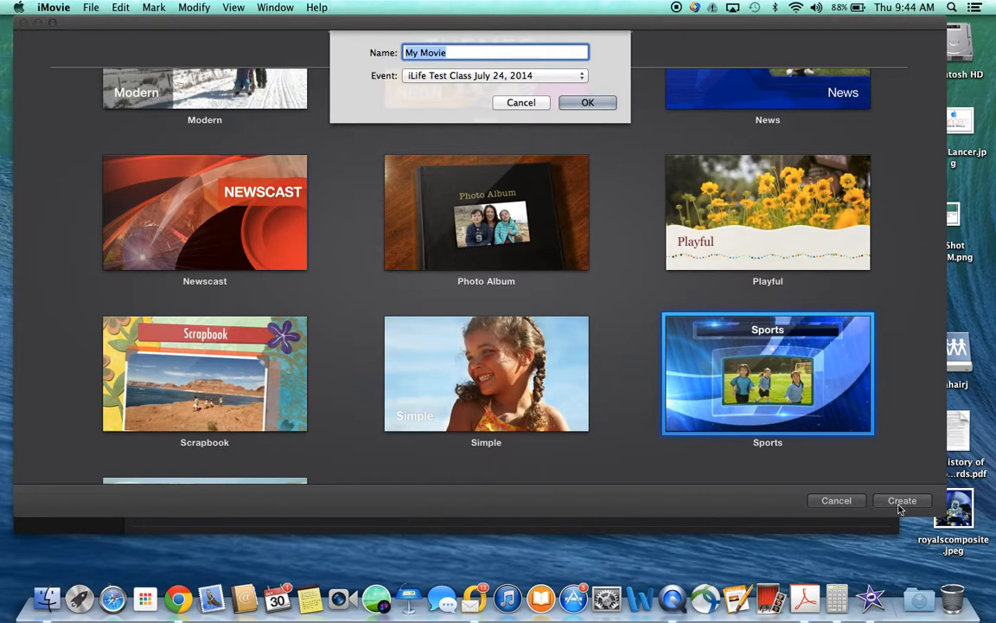
pyautogui.write('iMovi')
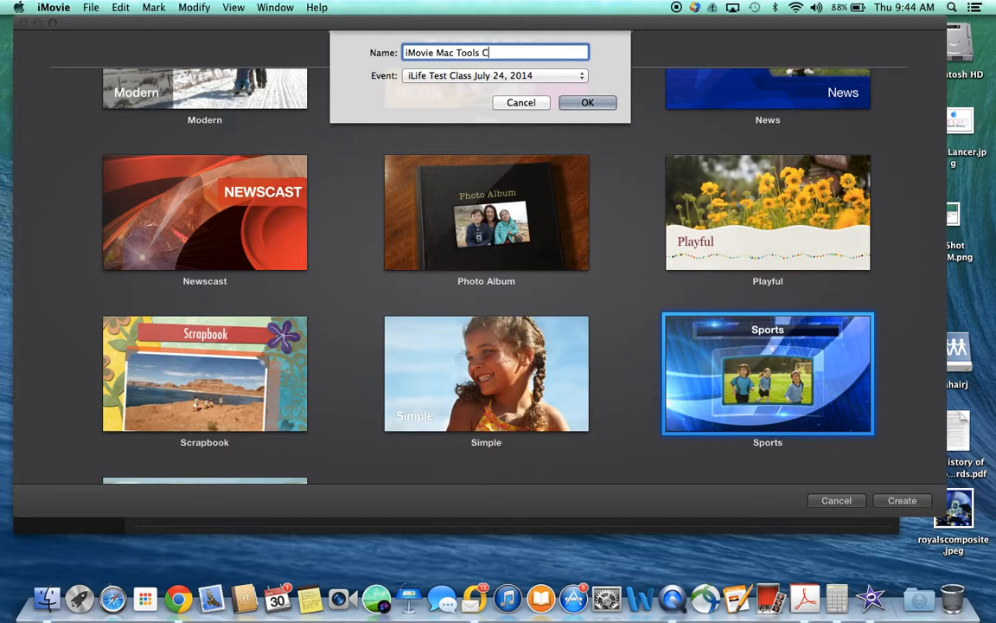
pyautogui.click(578, 103)
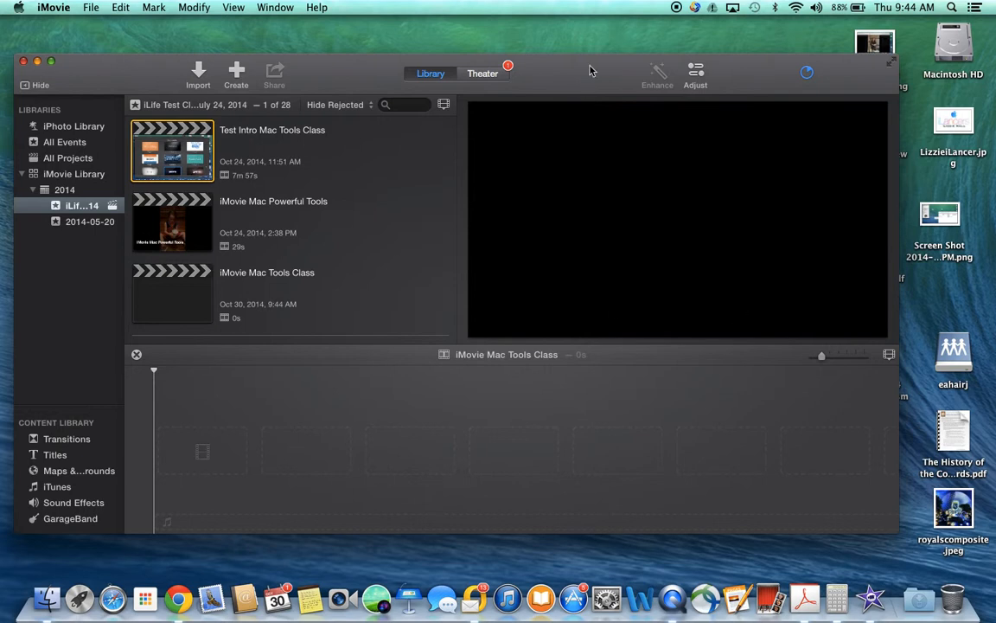
# Add the group-hug soccer photo and the sitting girl's photo from the iPhoto Library's Fall 2014 album to the timeline.
pyautogui.moveTo(589, 71); pyautogui.dragTo(570, 49)
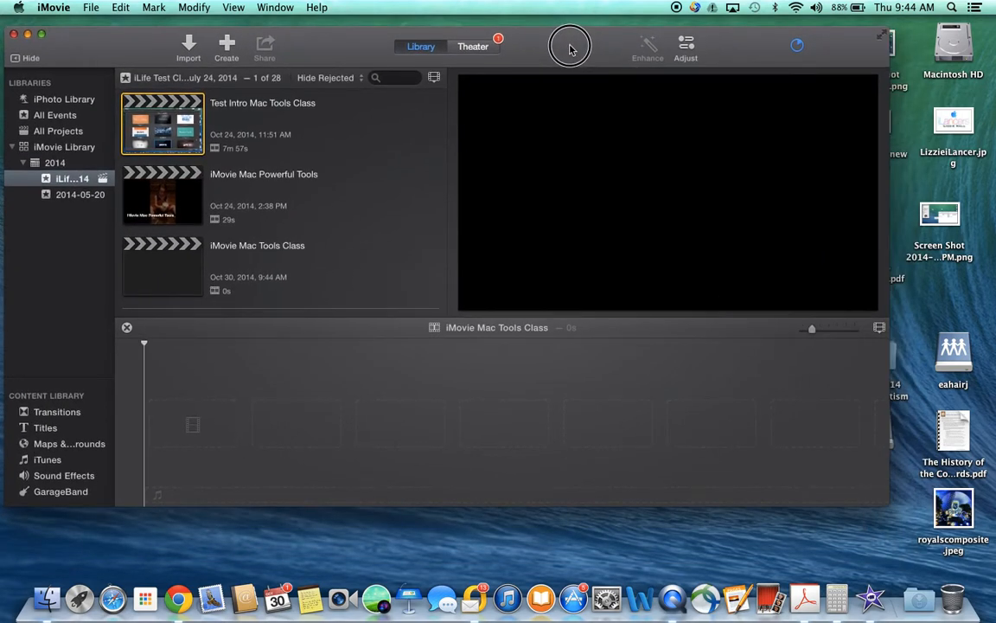
pyautogui.click(49, 104)
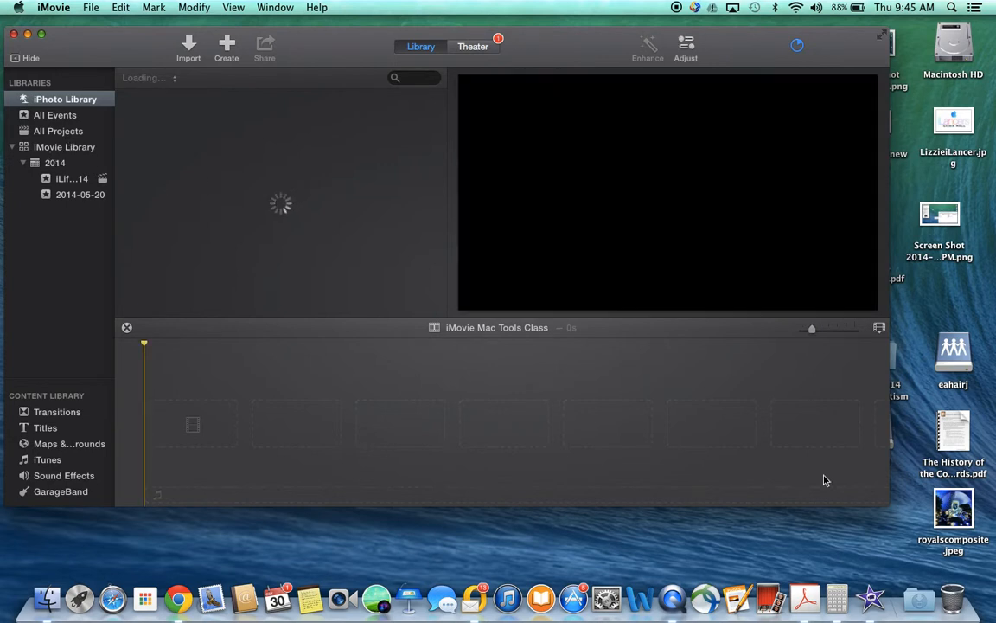
pyautogui.moveTo(829, 509); pyautogui.dragTo(767, 519)
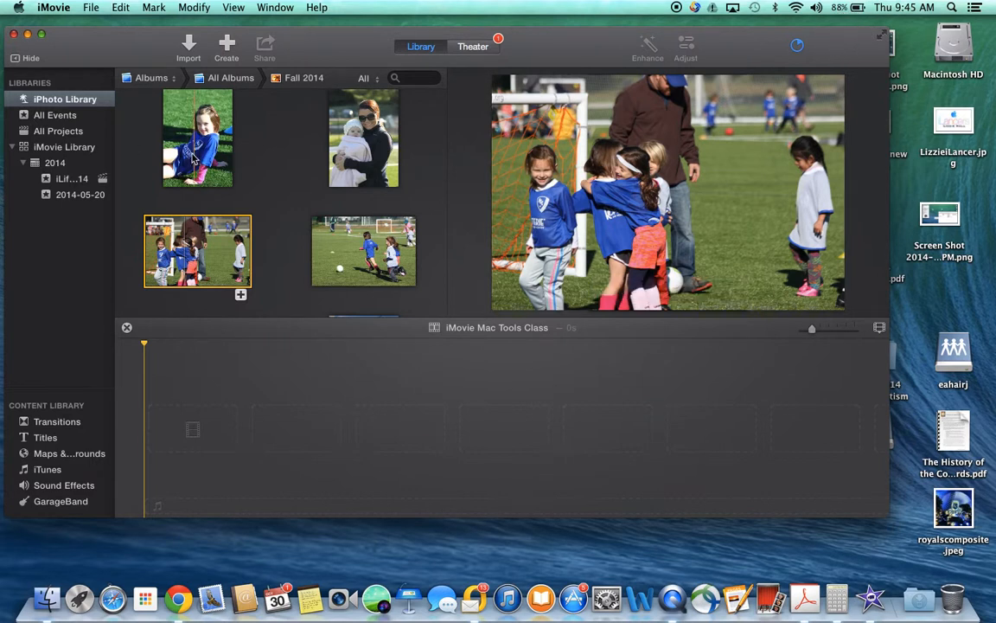
pyautogui.moveTo(201, 222); pyautogui.dragTo(237, 451)
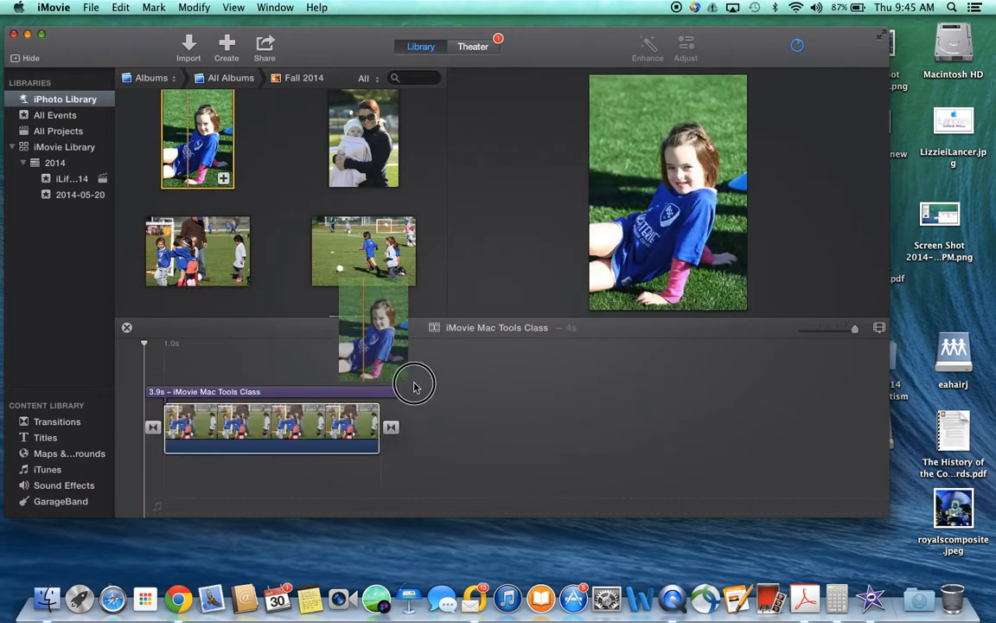
pyautogui.moveTo(416, 387); pyautogui.dragTo(400, 425)
# Append the ball-chasing photo, the woman-with-baby photo and the group-hug photo again to the end of the timeline.
pyautogui.moveTo(363, 143); pyautogui.dragTo(755, 443)
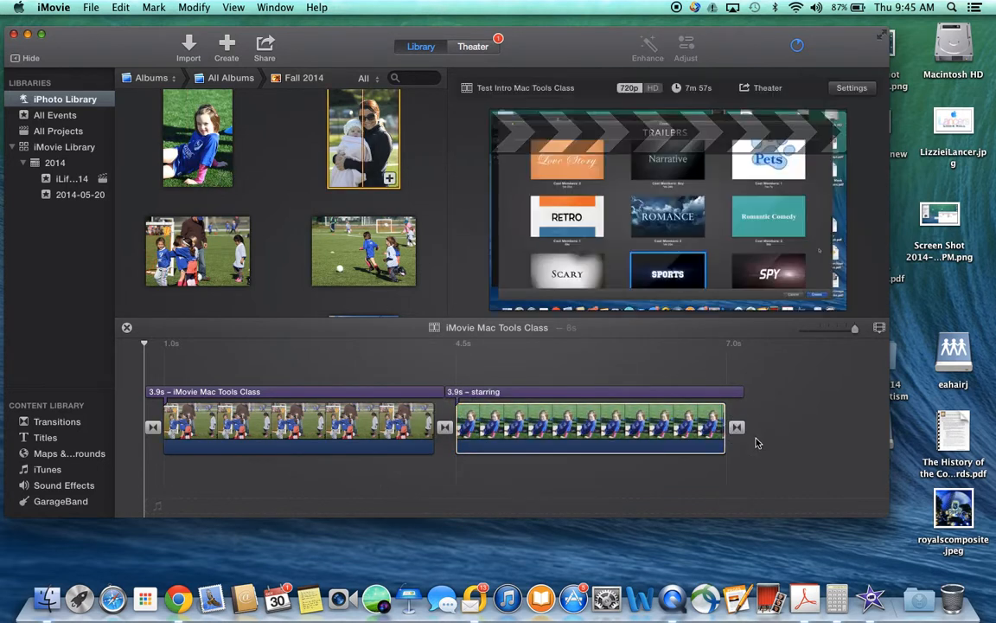
pyautogui.moveTo(371, 251); pyautogui.dragTo(774, 430)
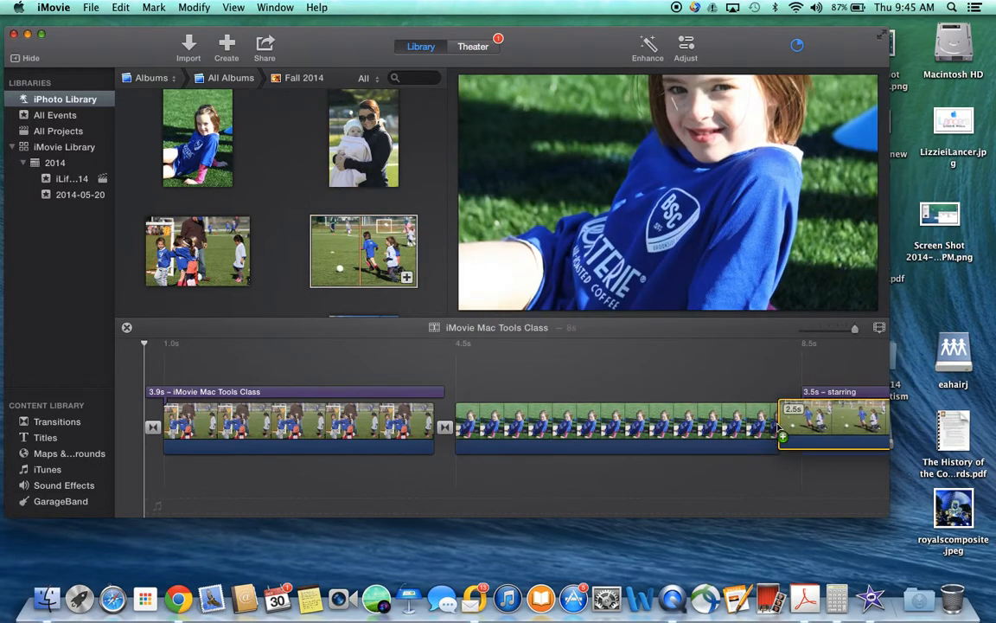
pyautogui.hscroll(3, 684, 466)
pyautogui.hscroll(6, 685, 466)
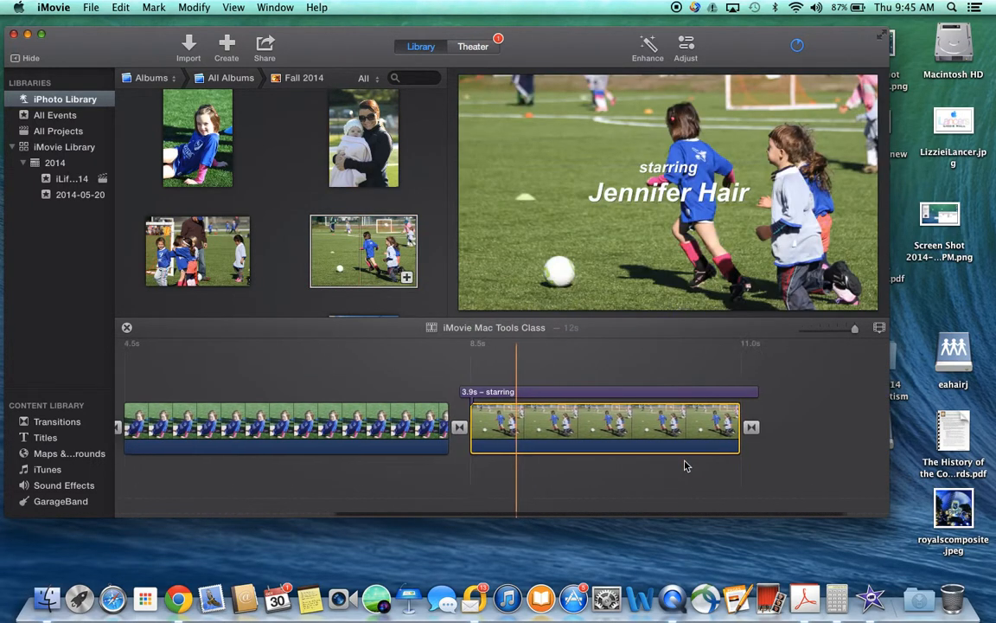
pyautogui.click(363, 134)
pyautogui.moveTo(363, 135); pyautogui.dragTo(769, 430)
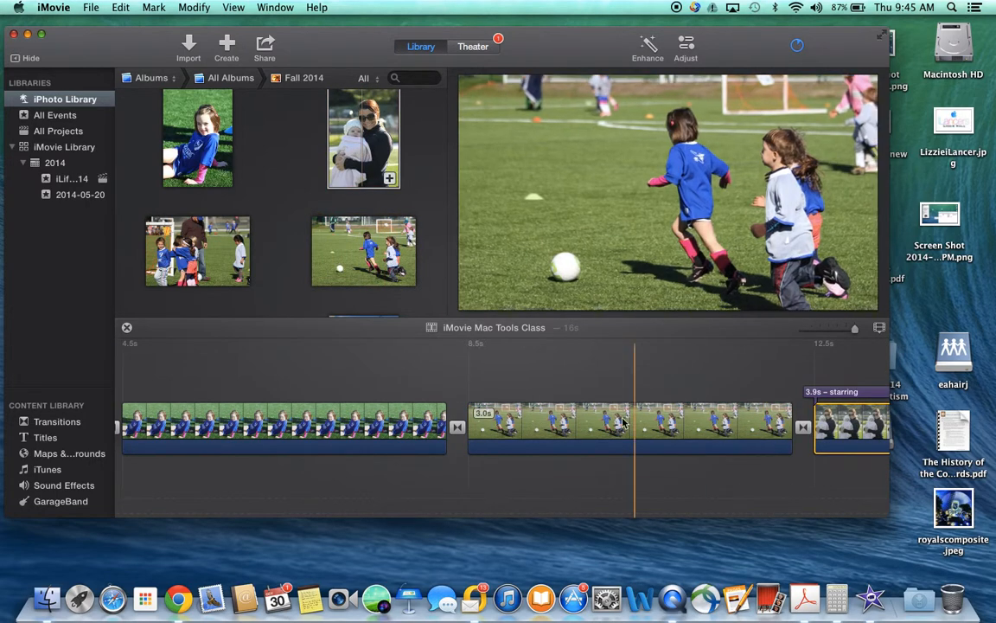
pyautogui.hscroll(10, 663, 483)
pyautogui.moveTo(208, 246); pyautogui.dragTo(702, 427)
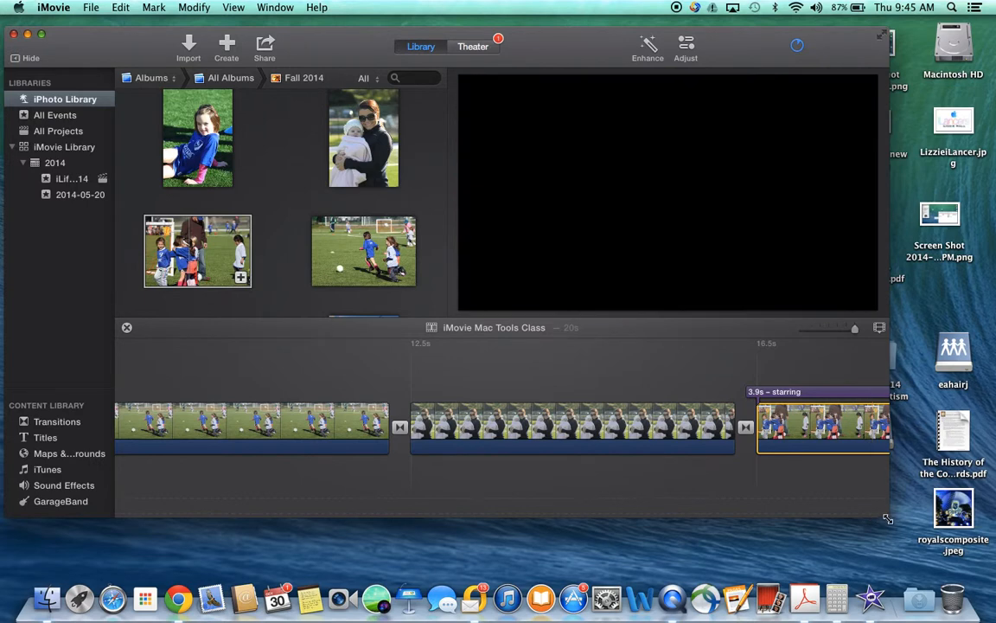
# Add the "AB cracking up" MP4 video from the desktop after the last photo in the timeline.
pyautogui.moveTo(745, 518); pyautogui.dragTo(746, 507)
pyautogui.moveTo(838, 37); pyautogui.dragTo(641, 106)
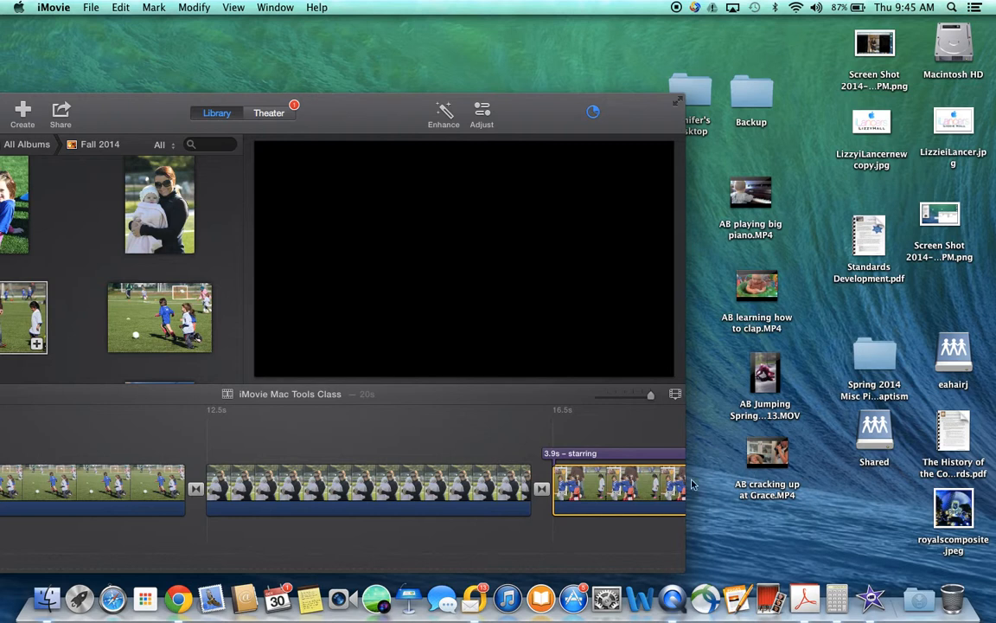
pyautogui.hscroll(5, 602, 493)
pyautogui.moveTo(783, 461); pyautogui.dragTo(545, 474)
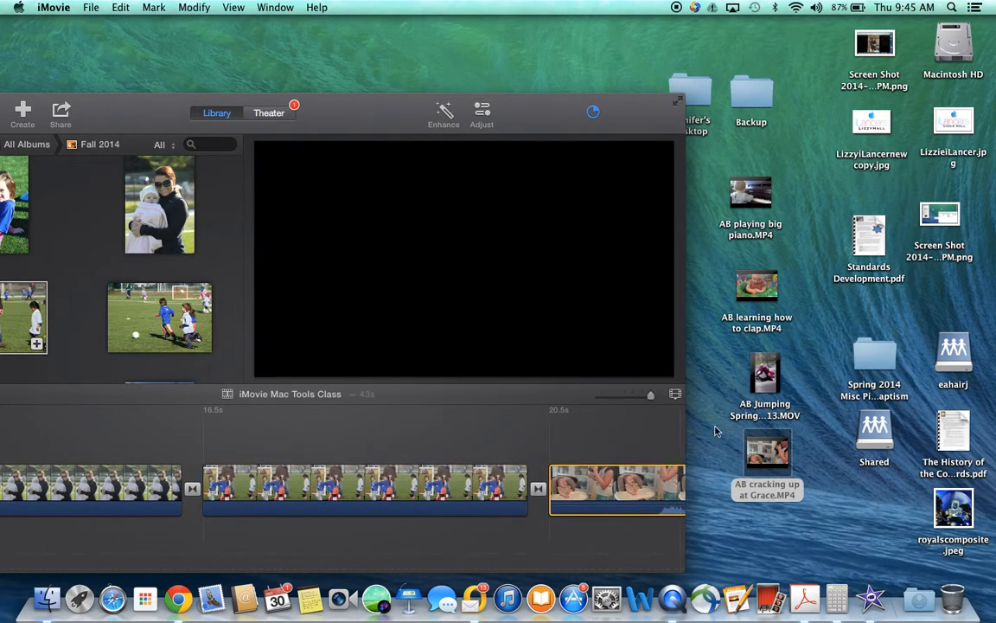
# Place the "AB Jumping Spring" MOV file from the desktop as a cutaway above the MP4 video clip.
pyautogui.moveTo(767, 383); pyautogui.dragTo(661, 456)
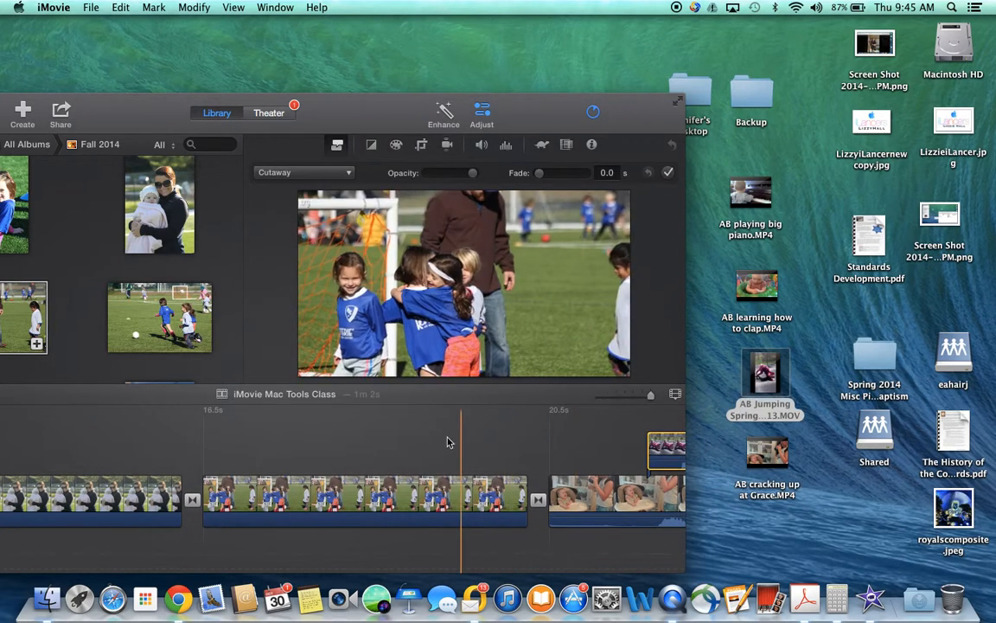
pyautogui.hscroll(-15, 439, 443)
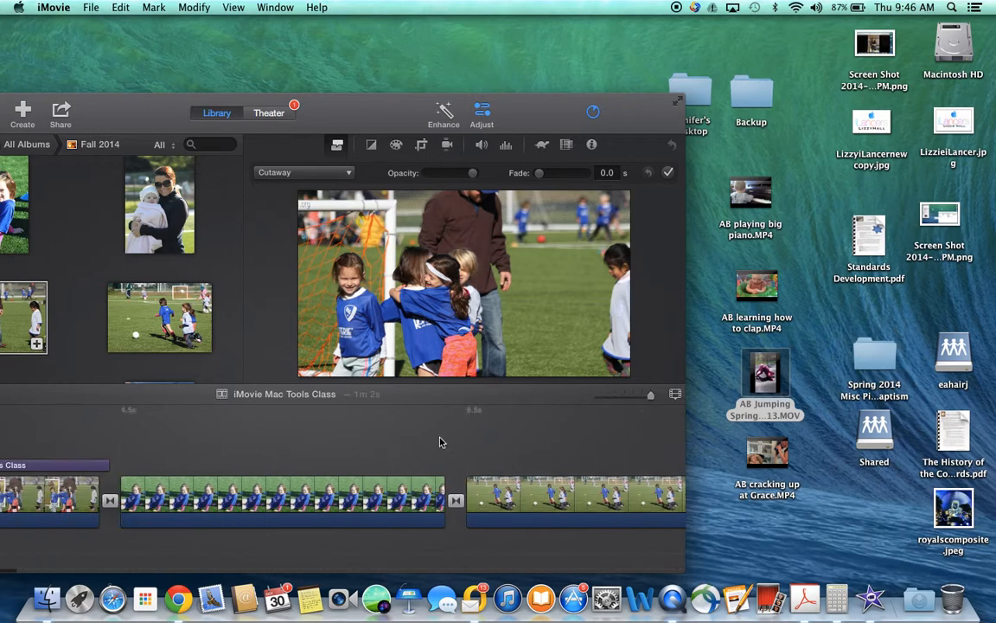
pyautogui.moveTo(552, 100); pyautogui.dragTo(801, 12)
pyautogui.hscroll(-1, 324, 350)
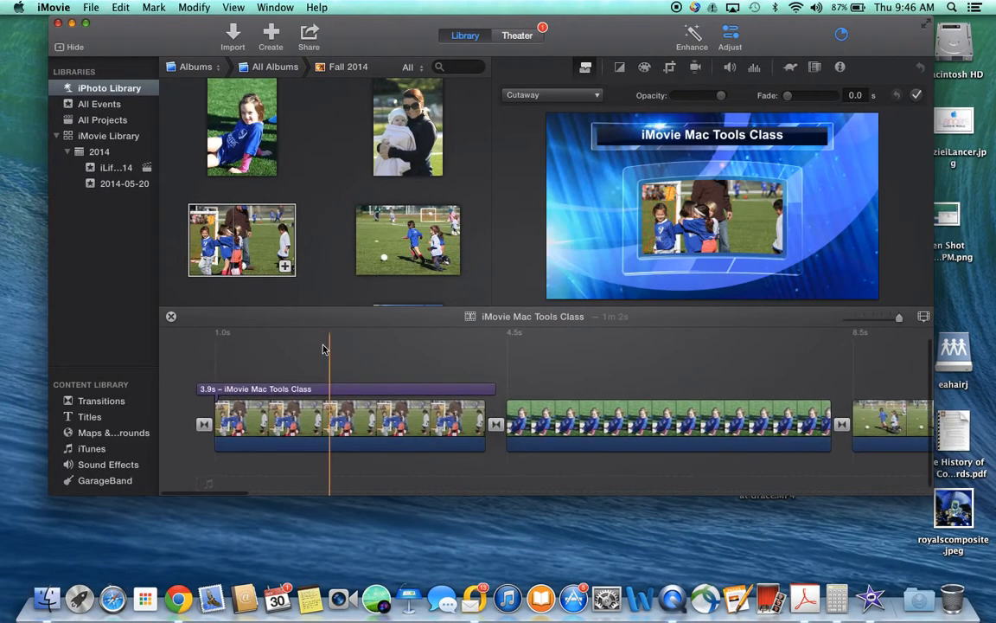
# Look over the Fall 2014 album photos, the desktop video files and the clips in the timeline.
pyautogui.scroll(2, 272, 256)
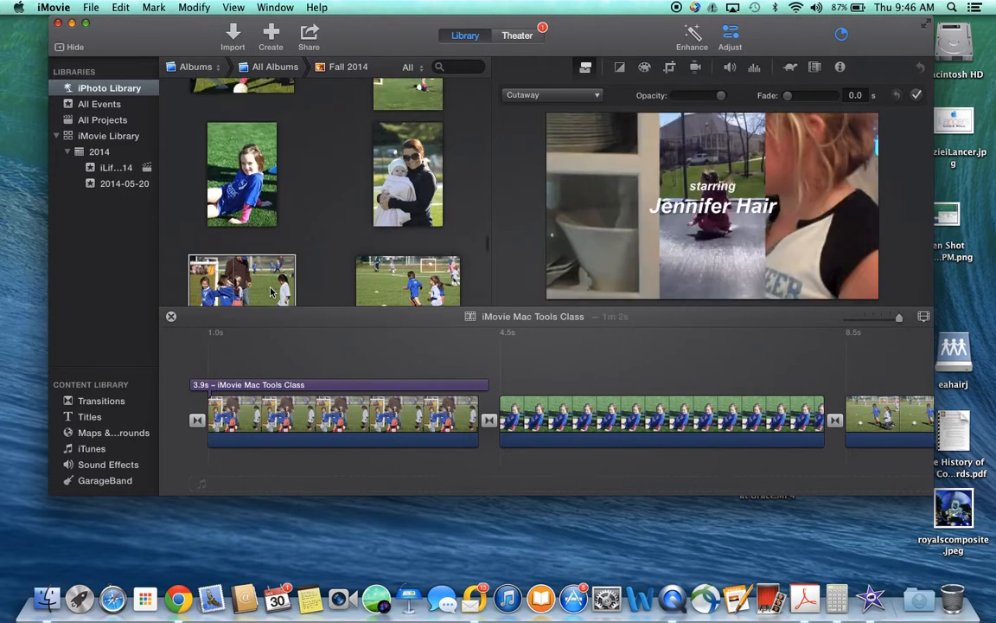
pyautogui.scroll(1, 273, 256)
pyautogui.scroll(-1, 251, 356)
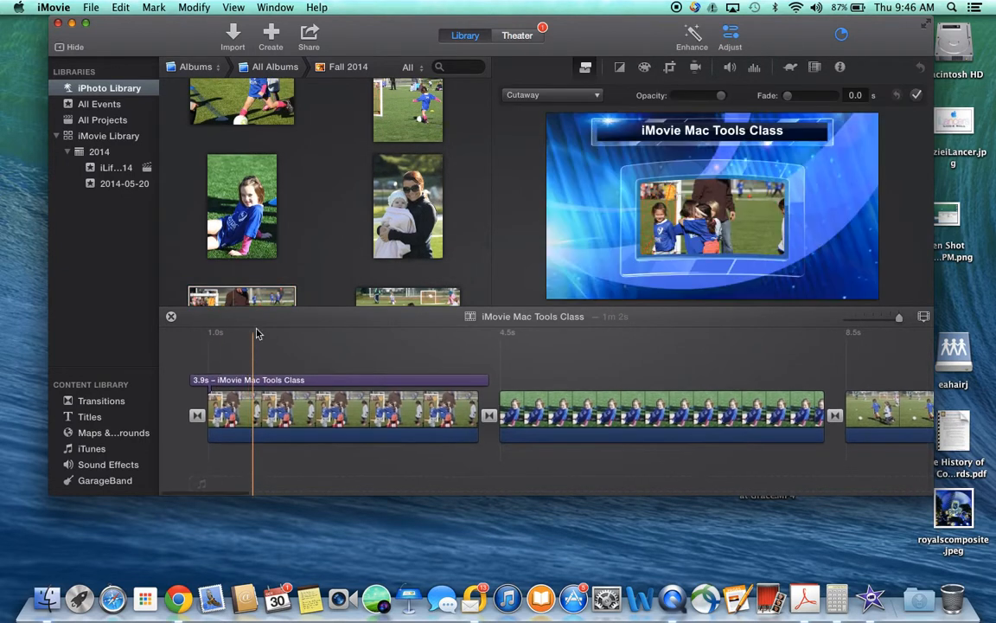
pyautogui.scroll(-5, 305, 239)
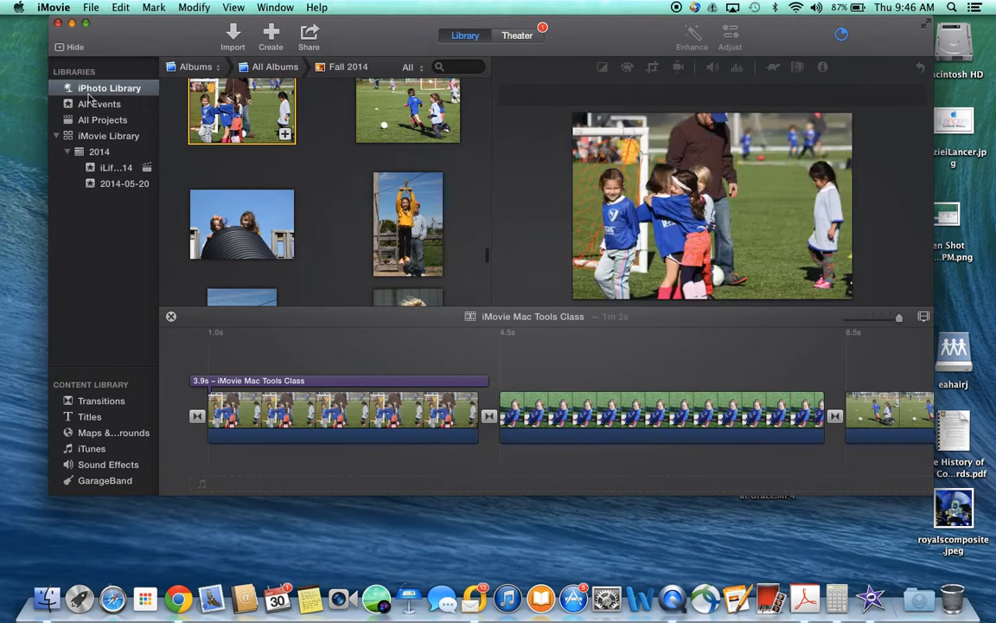
pyautogui.moveTo(623, 282)
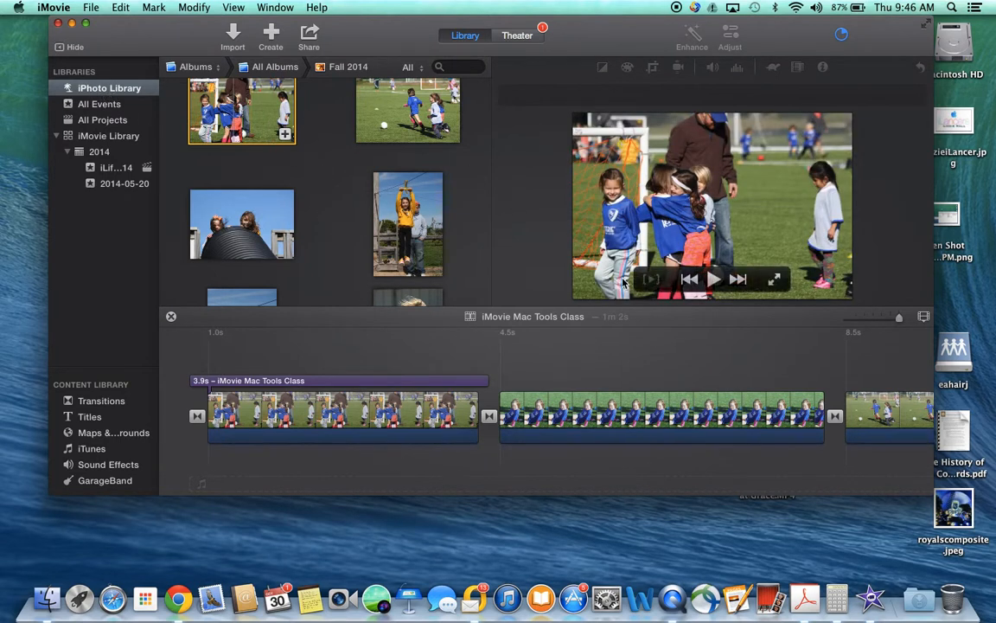
pyautogui.moveTo(776, 38); pyautogui.dragTo(567, 31)
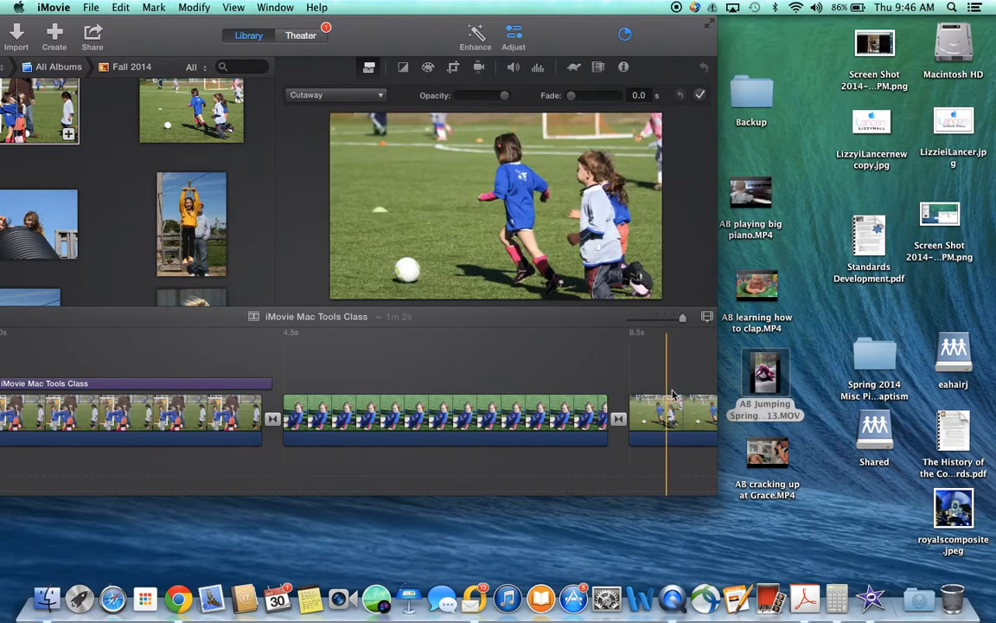
pyautogui.hscroll(10, 673, 395)
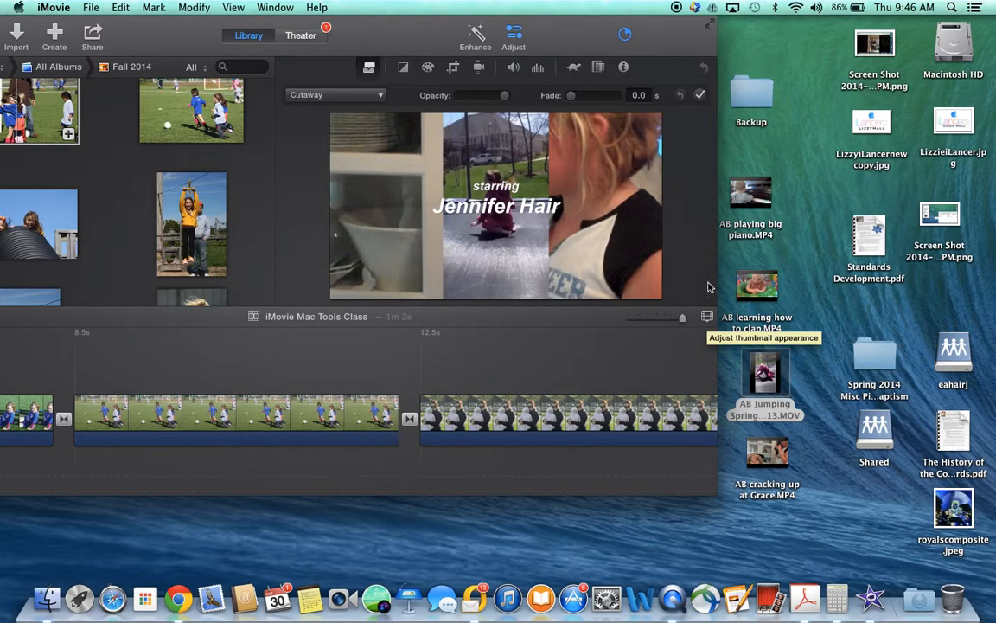
pyautogui.moveTo(681, 39); pyautogui.dragTo(895, 42)
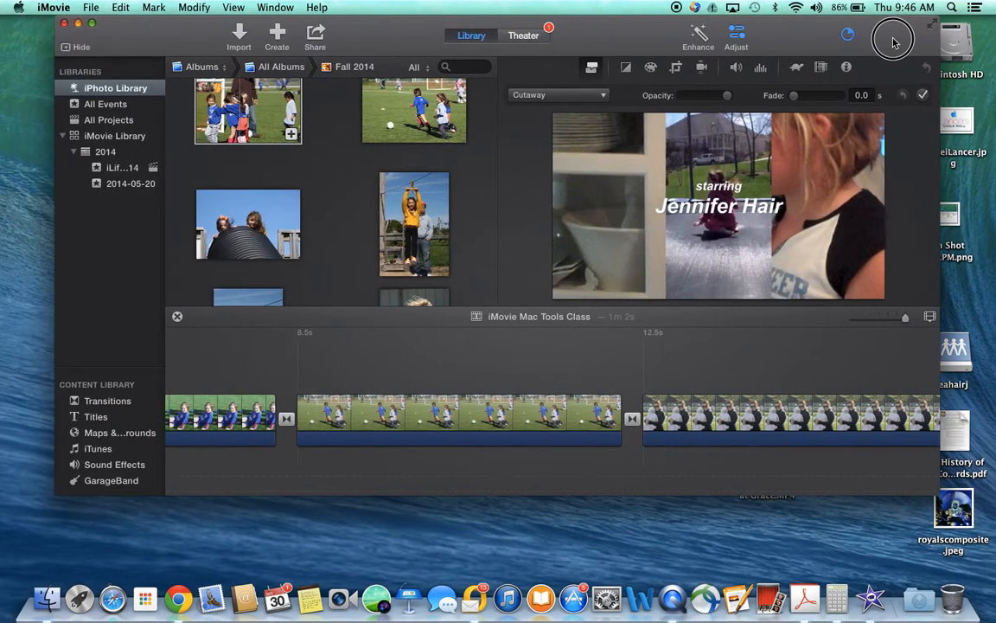
# Preview the opening title clip at the start of the timeline.
pyautogui.hscroll(-8, 366, 357)
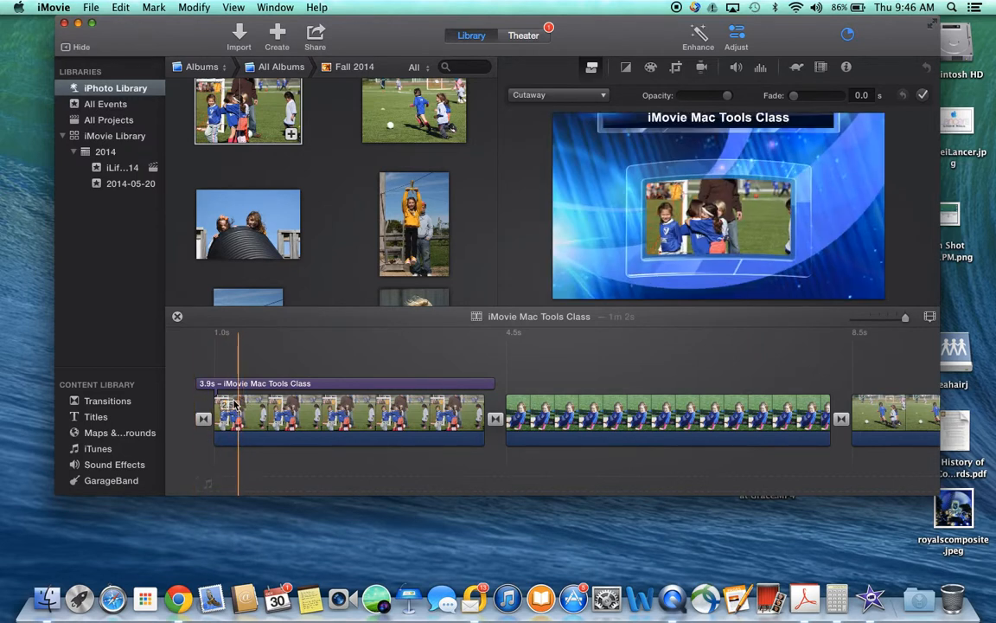
pyautogui.press('space')
pyautogui.press('space')
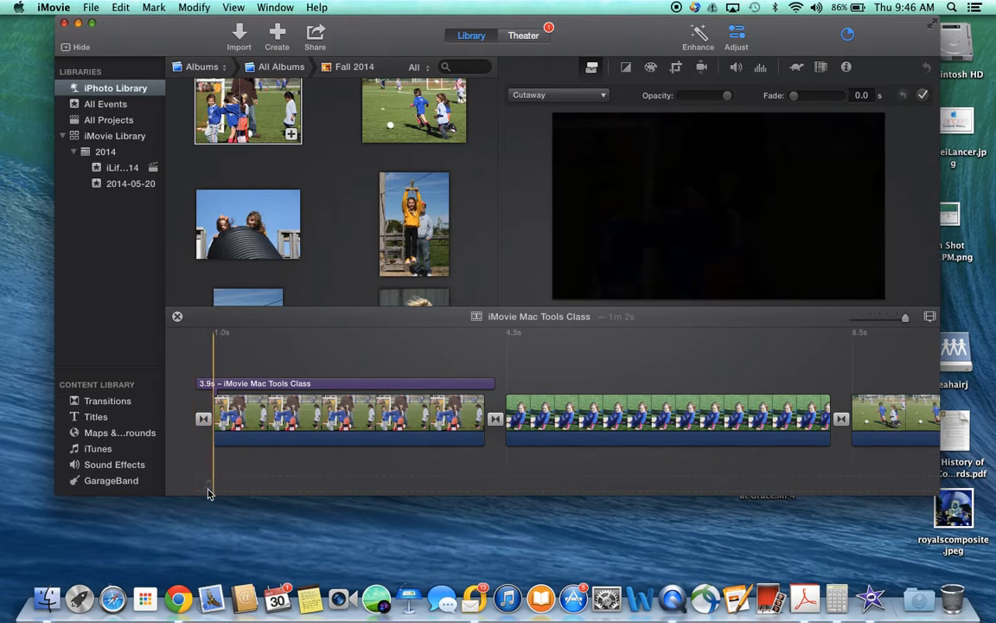
pyautogui.press('space')
# Browse the iTunes songs and preview the Groovie Goolies Monster track.
pyautogui.click(95, 449)
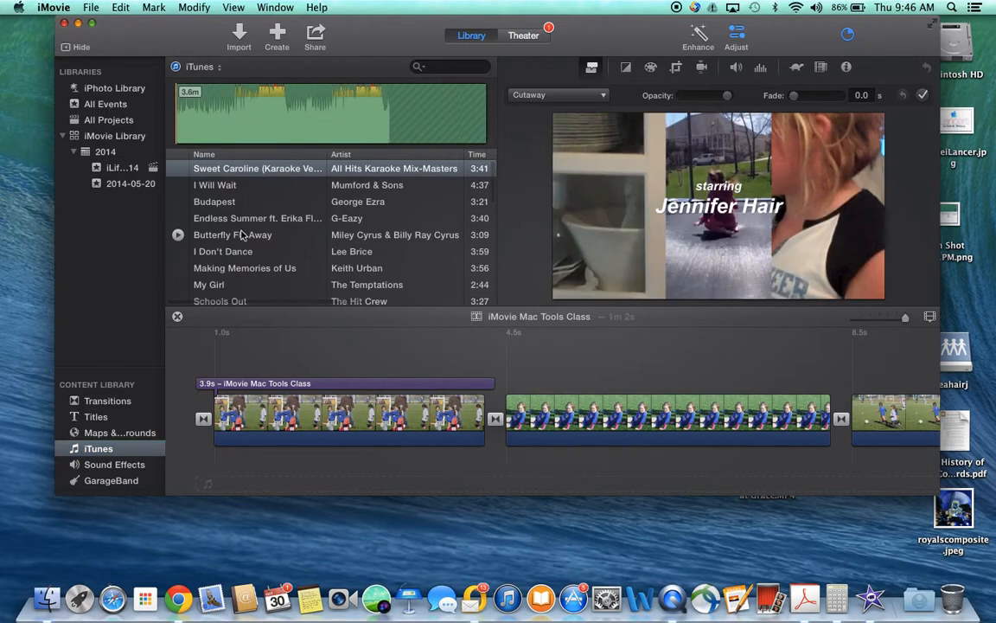
pyautogui.scroll(-3, 217, 271)
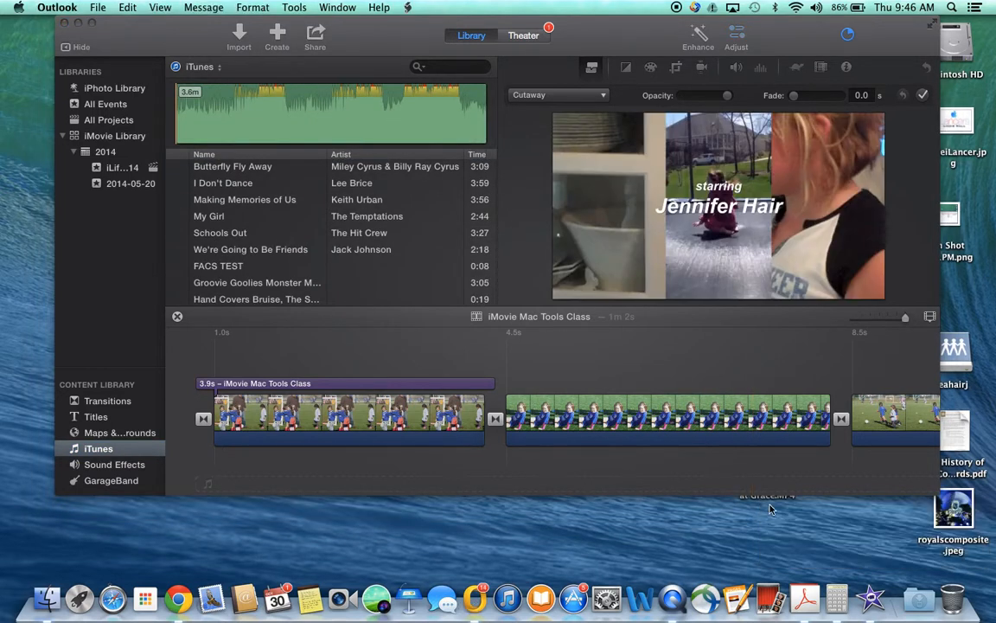
pyautogui.scroll(-4, 218, 260)
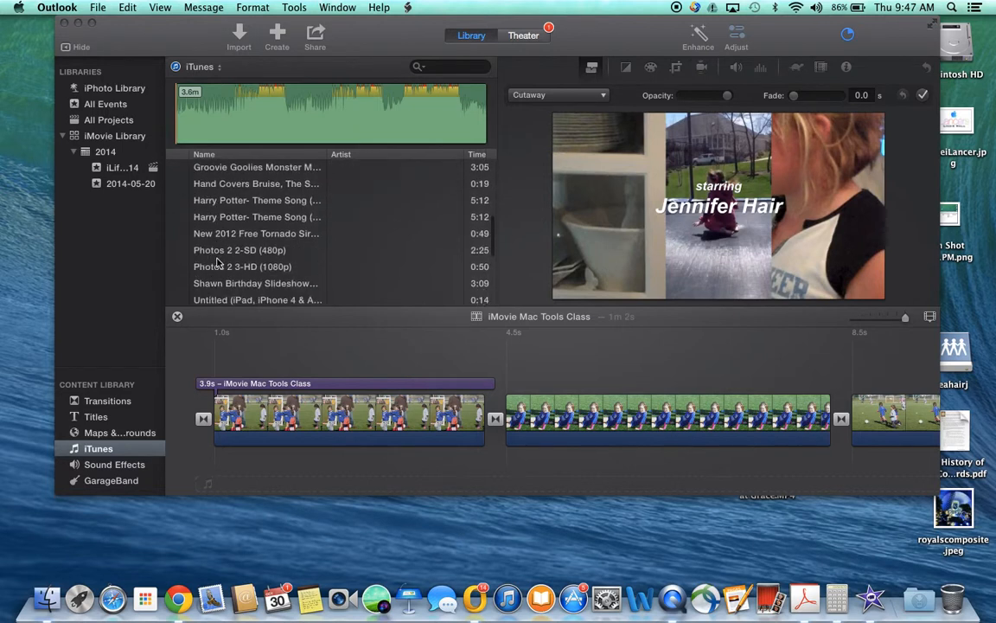
pyautogui.scroll(3, 218, 263)
pyautogui.click(224, 217)
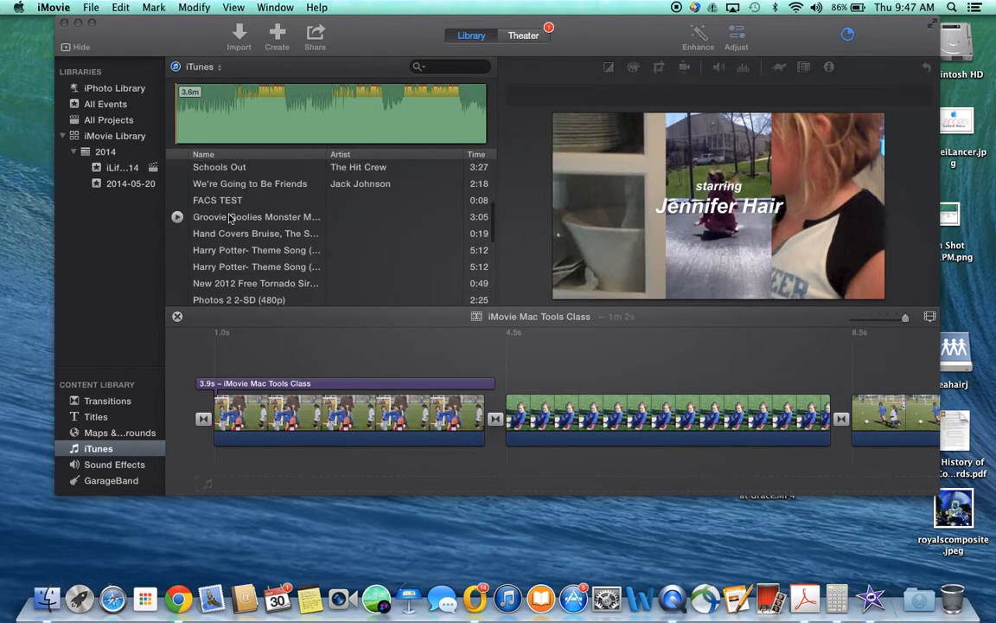
pyautogui.click(177, 217)
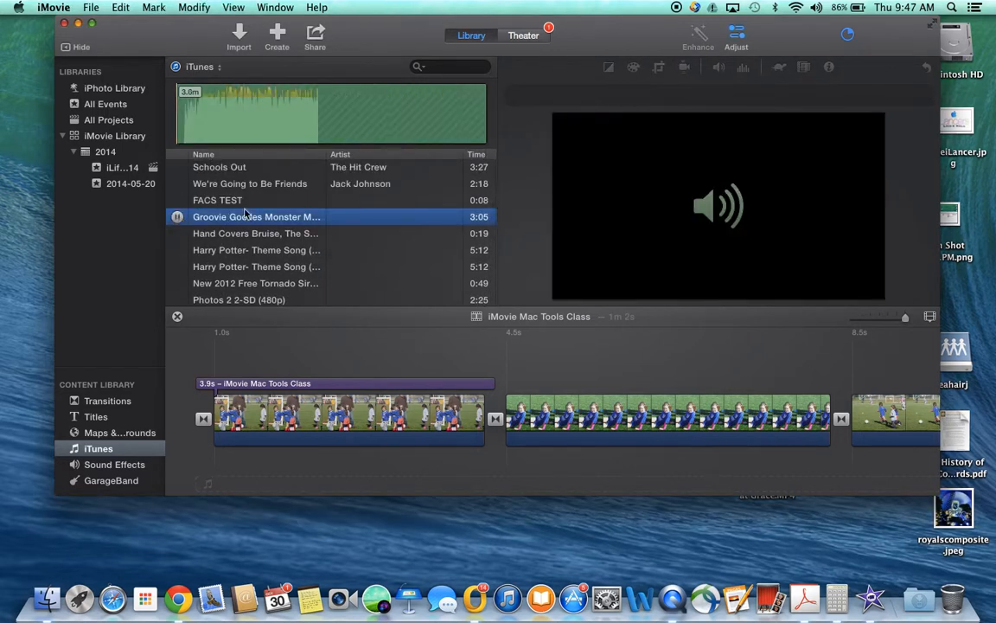
# Preview "We're Going to Be Friends" by Jack Johnson and add it as background music from the start of the timeline.
pyautogui.scroll(2, 217, 212)
pyautogui.click(214, 223)
pyautogui.moveTo(213, 223); pyautogui.dragTo(247, 197)
pyautogui.scroll(4, 251, 204)
pyautogui.scroll(8, 254, 204)
pyautogui.scroll(-1, 256, 207)
pyautogui.click(179, 257)
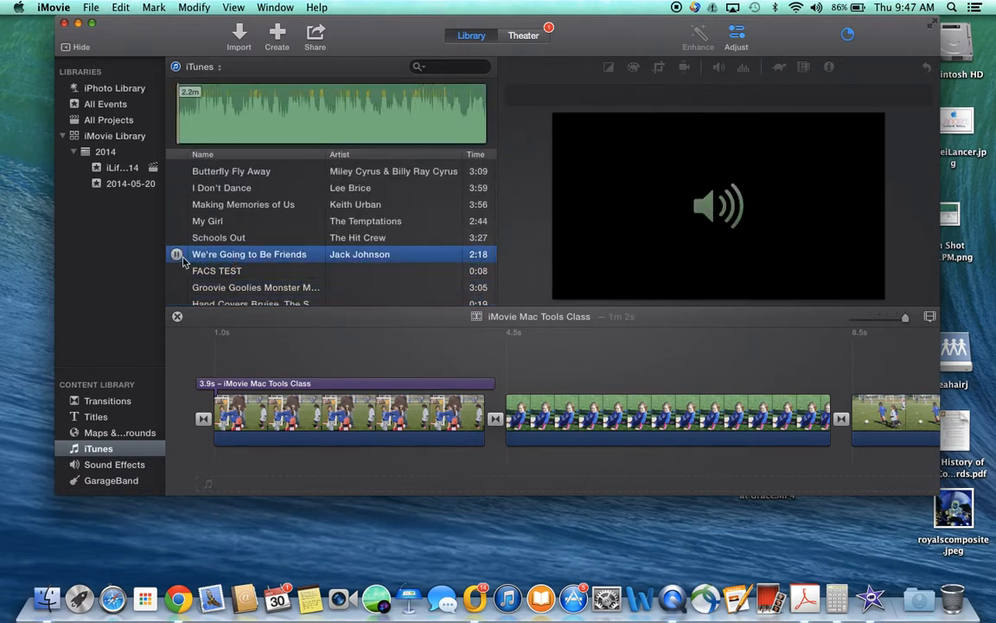
pyautogui.moveTo(236, 258); pyautogui.dragTo(200, 485)
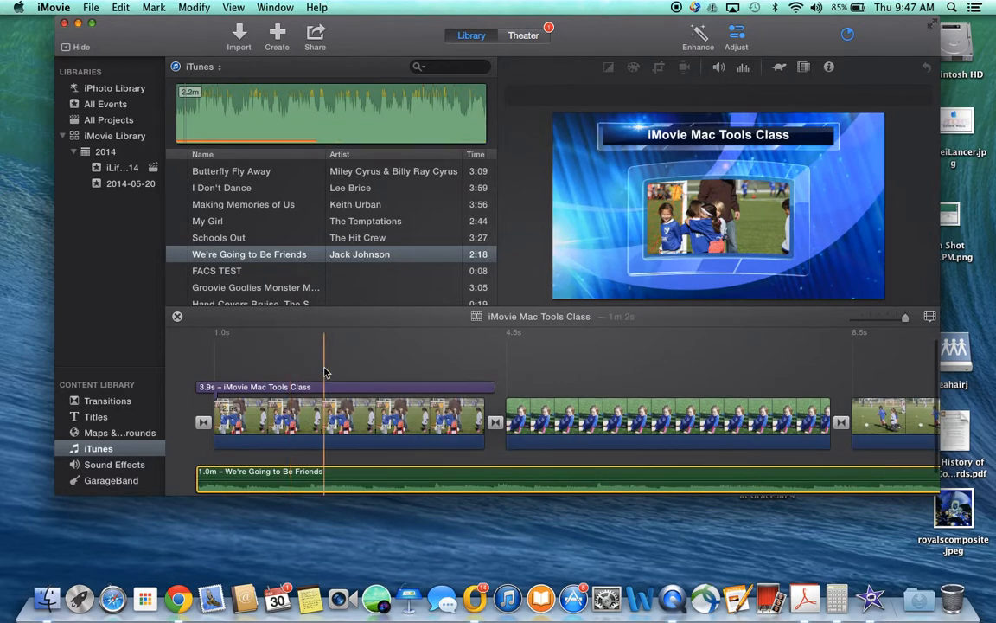
# Review the movie from its start through the overlapping video clips to check how the background music fits.
pyautogui.click(197, 362)
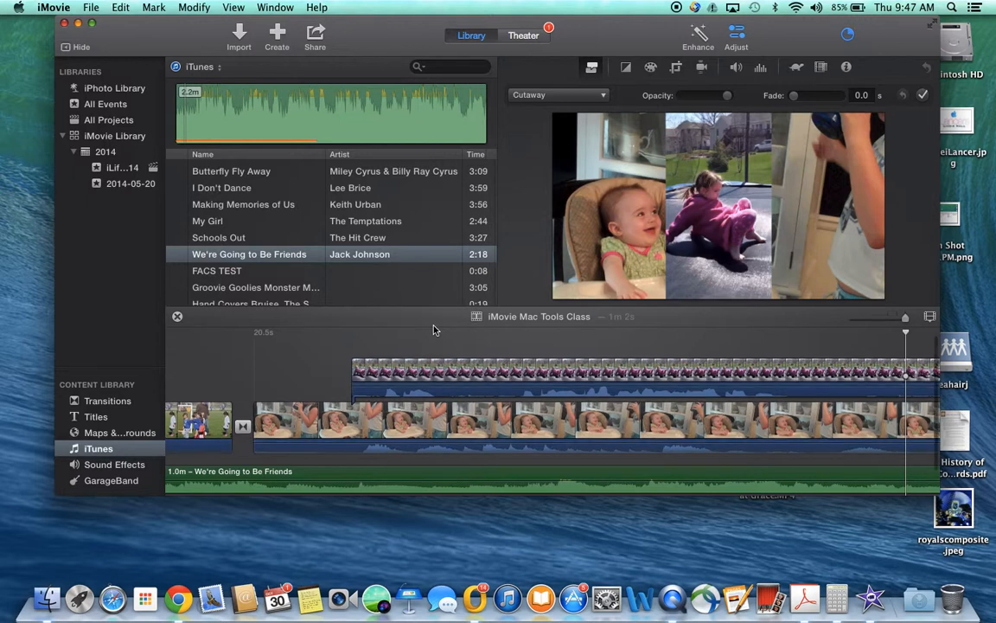
pyautogui.moveTo(623, 258)
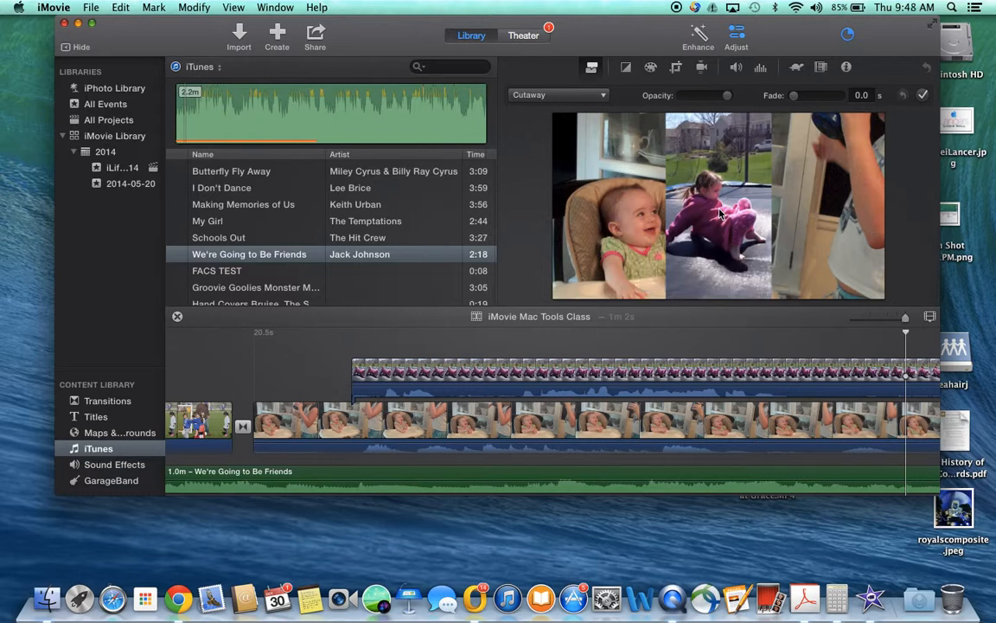
pyautogui.click(761, 476)
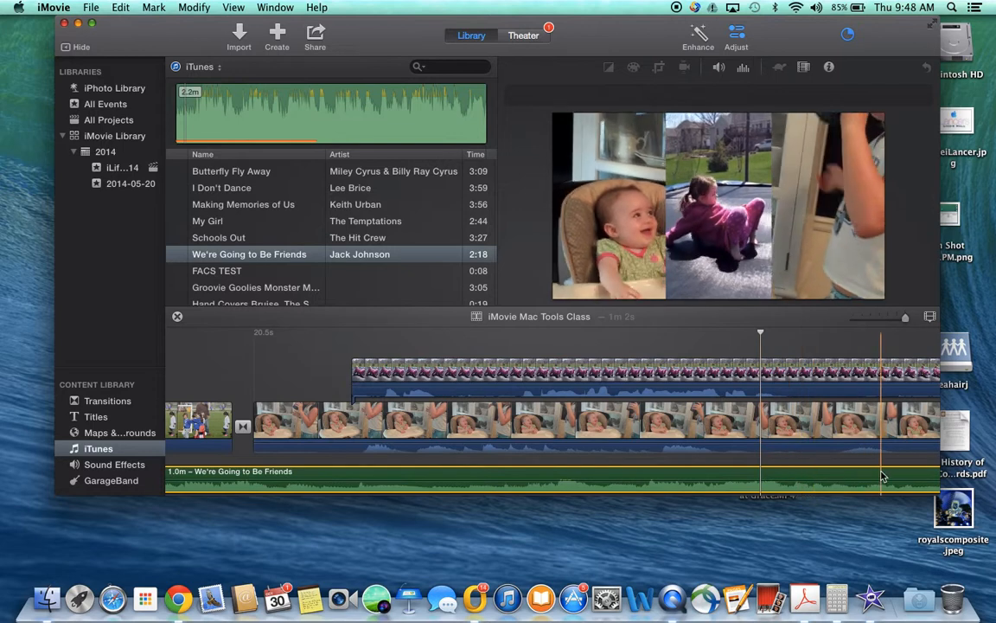
pyautogui.hscroll(10, 882, 476)
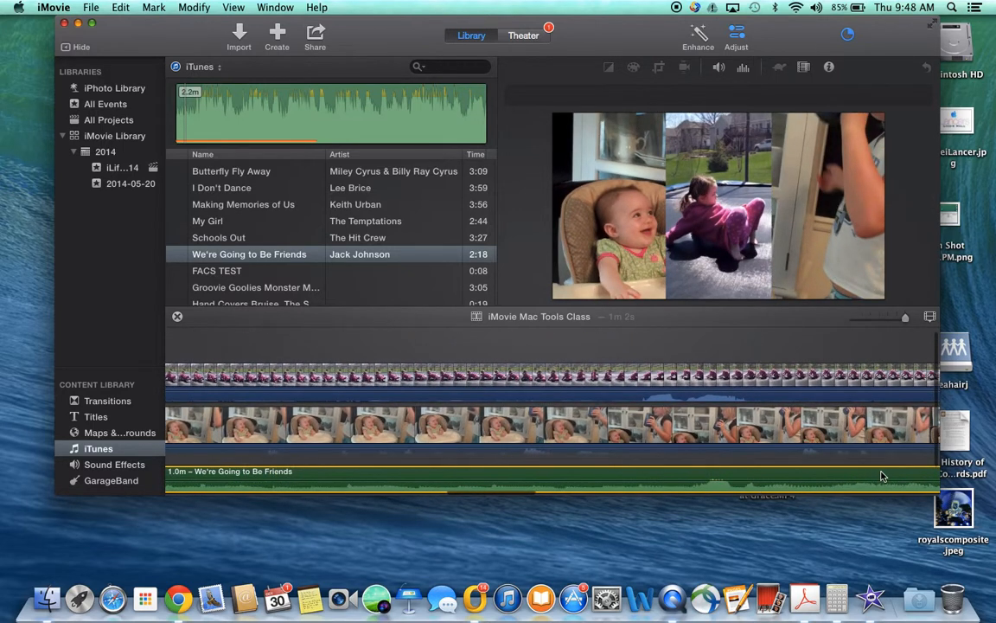
# Set the volume of the trampoline cutaway clip to 0%.
pyautogui.click(697, 372)
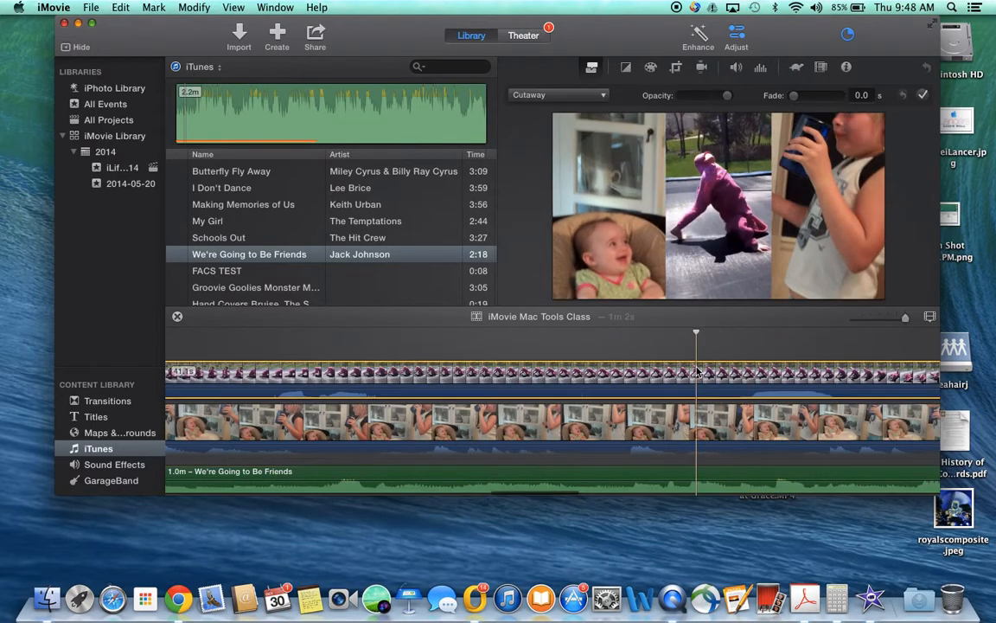
pyautogui.moveTo(733, 122)
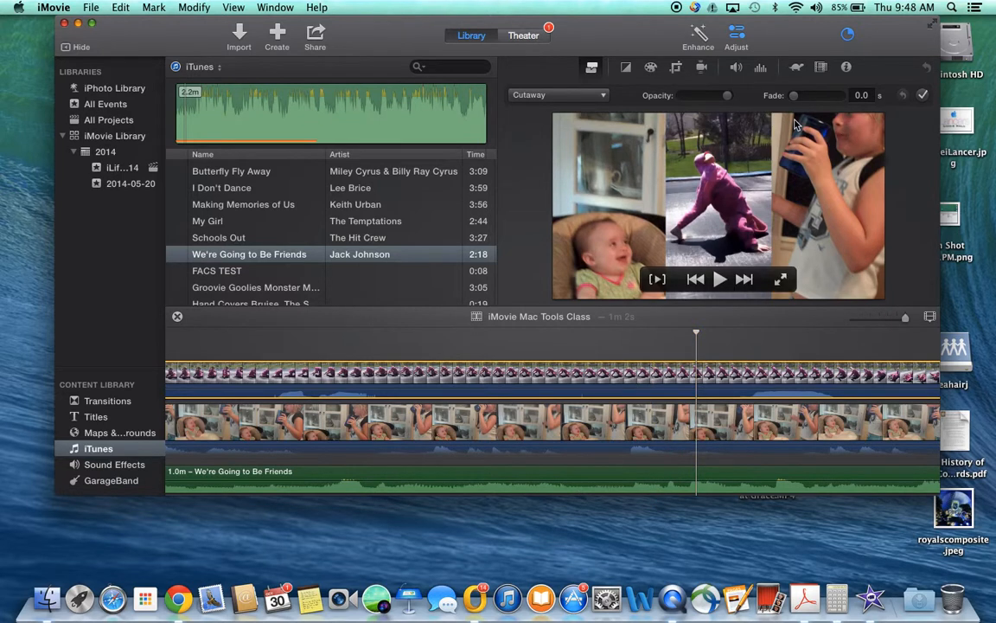
pyautogui.click(737, 69)
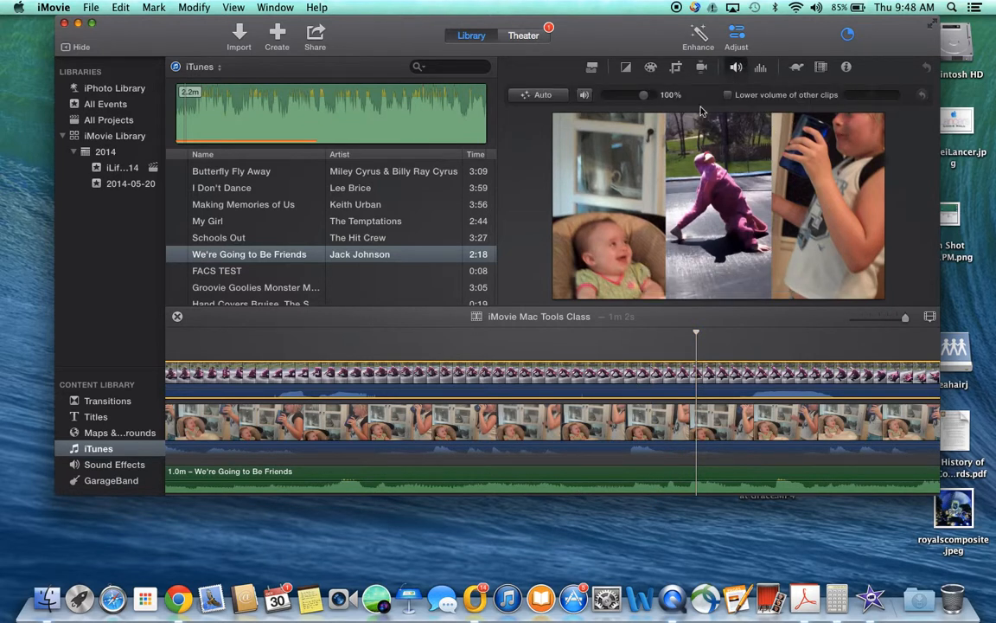
pyautogui.moveTo(643, 102); pyautogui.dragTo(601, 102)
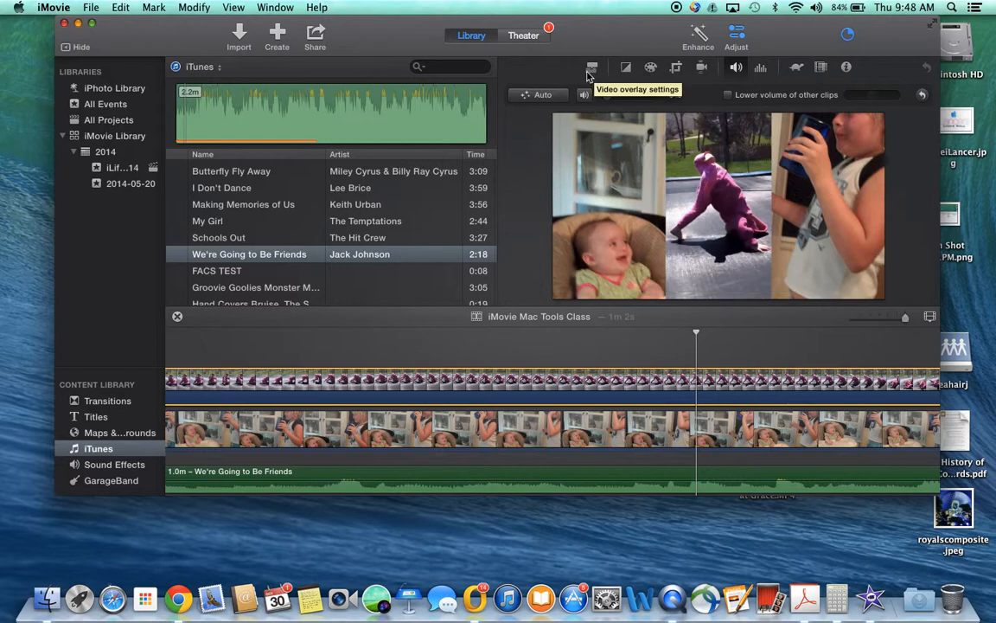
# Return to the start of the timeline and play the opening title with the background music.
pyautogui.hscroll(-20, 310, 348)
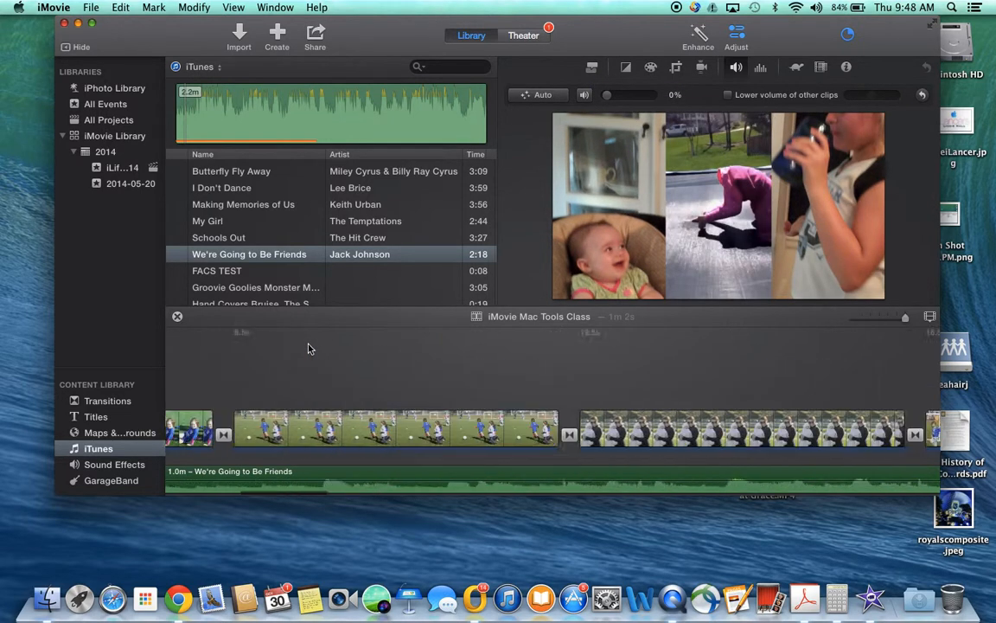
pyautogui.click(205, 358)
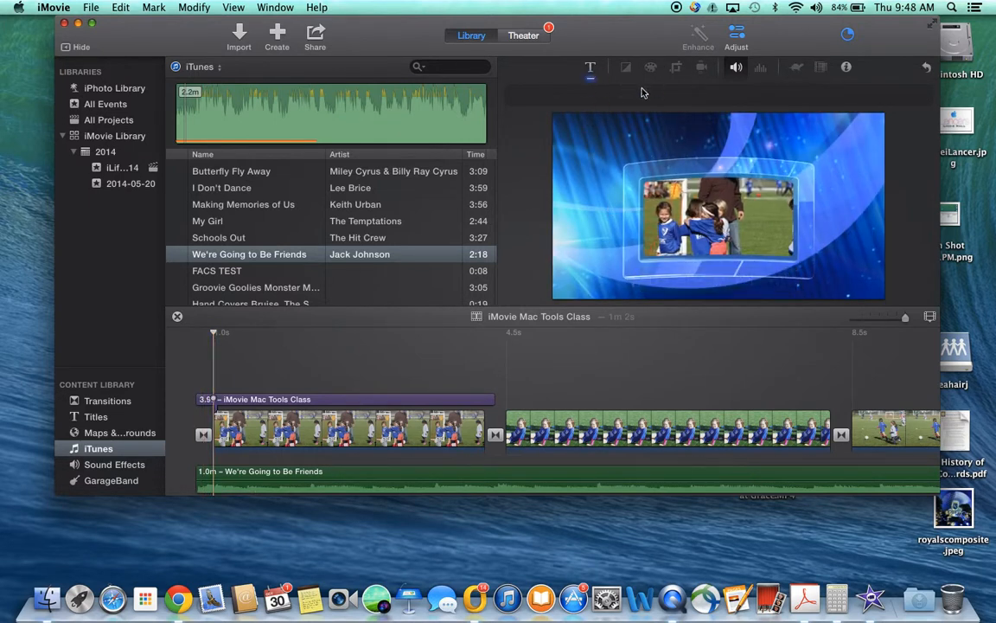
pyautogui.moveTo(719, 136)
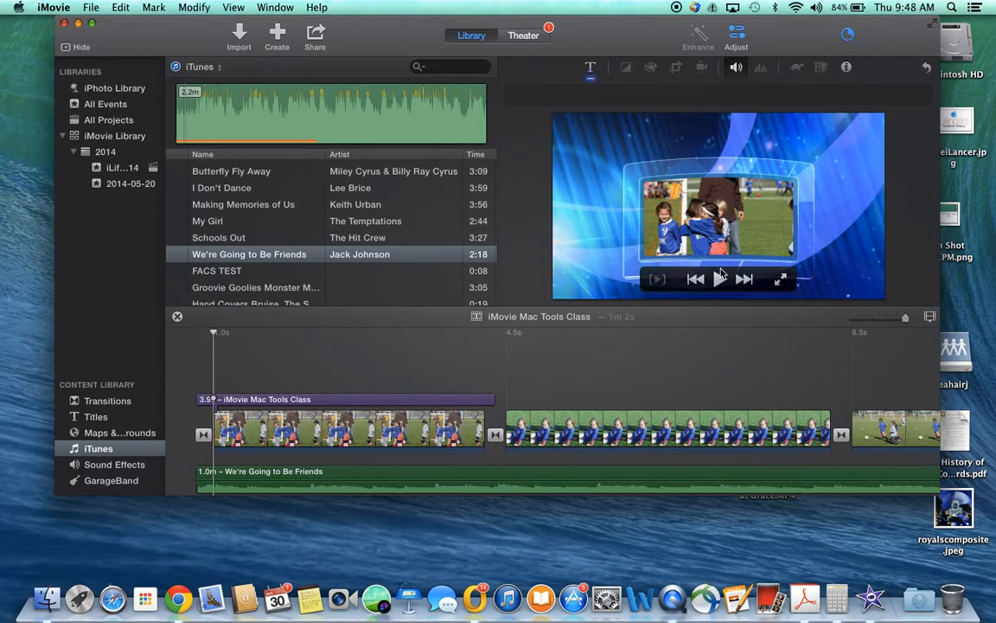
pyautogui.click(719, 279)
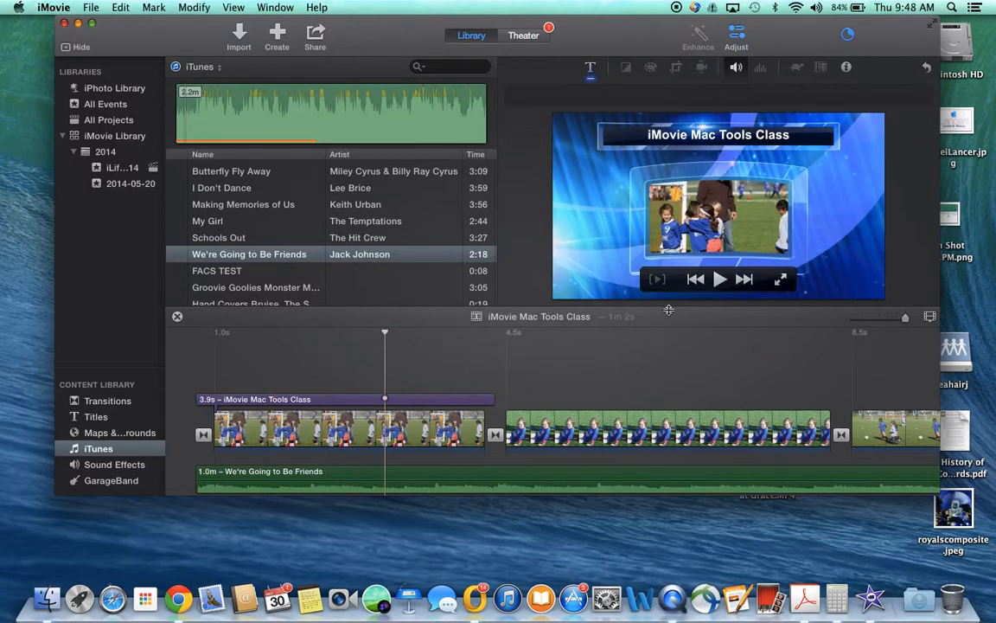
# Examine the color correction and color balance options for the first photo clip.
pyautogui.click(411, 431)
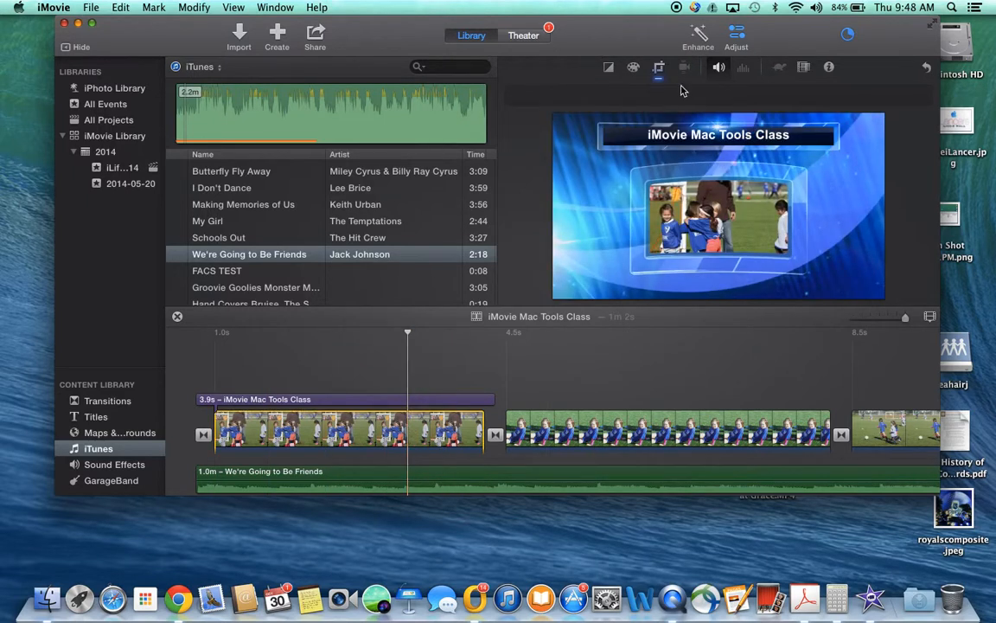
pyautogui.click(633, 72)
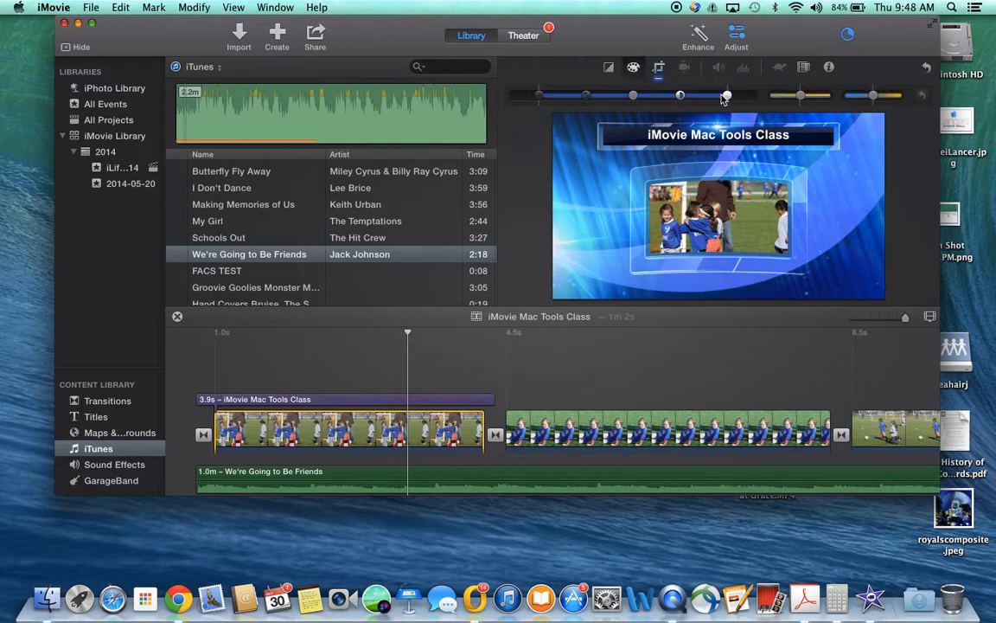
pyautogui.click(608, 68)
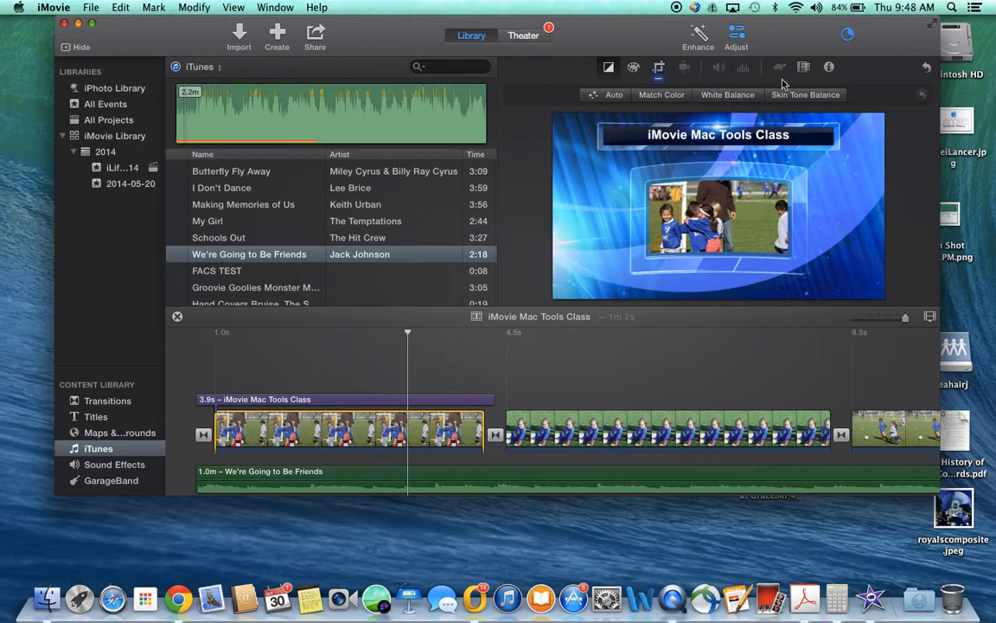
# Apply the Negative video effect to the first photo clip and compare its effect setting with the second clip's.
pyautogui.click(804, 68)
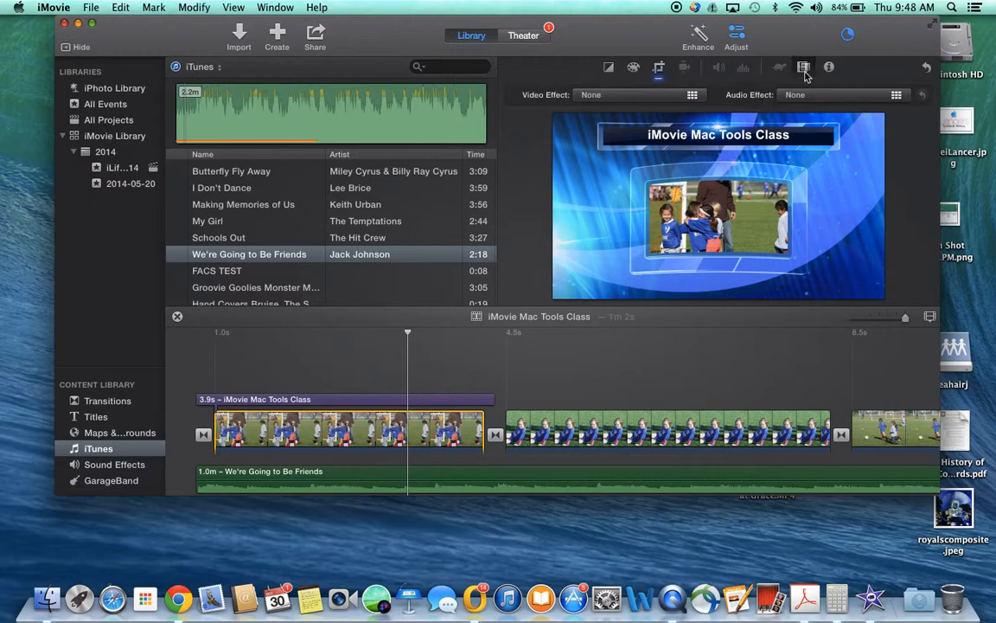
pyautogui.click(689, 95)
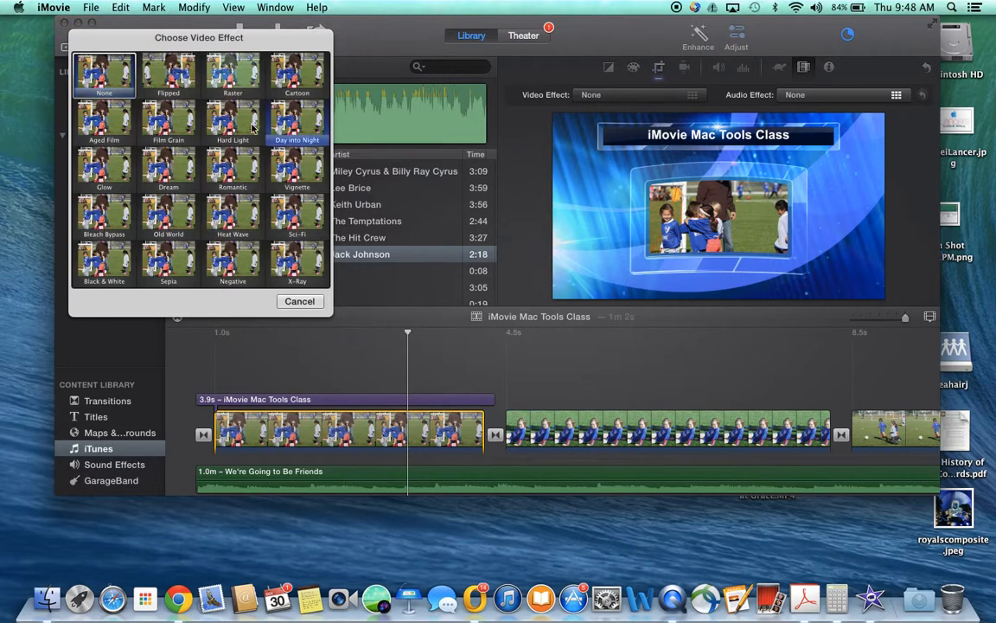
pyautogui.click(243, 261)
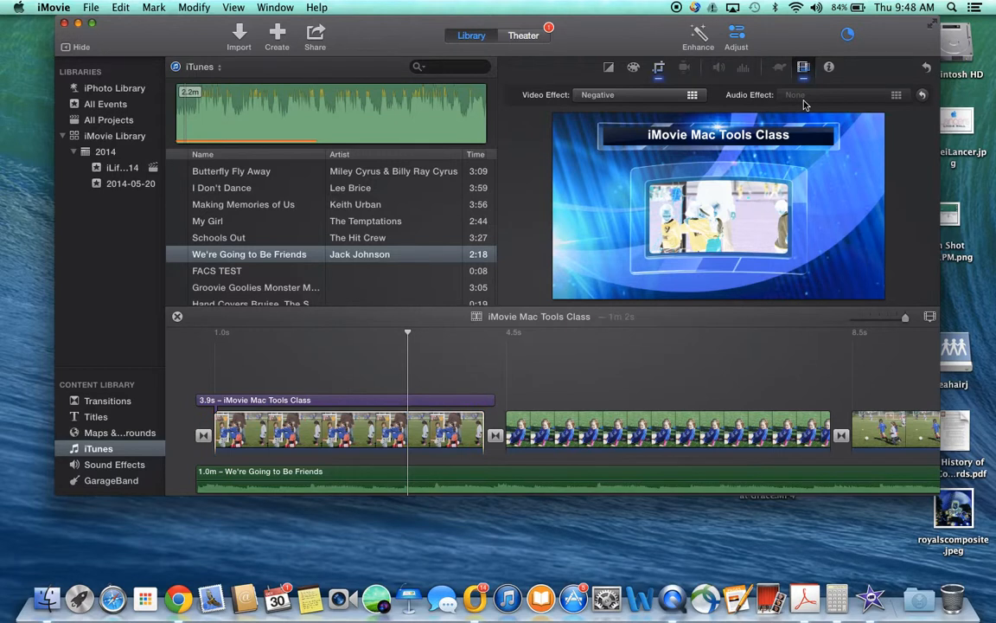
pyautogui.click(897, 96)
pyautogui.click(525, 422)
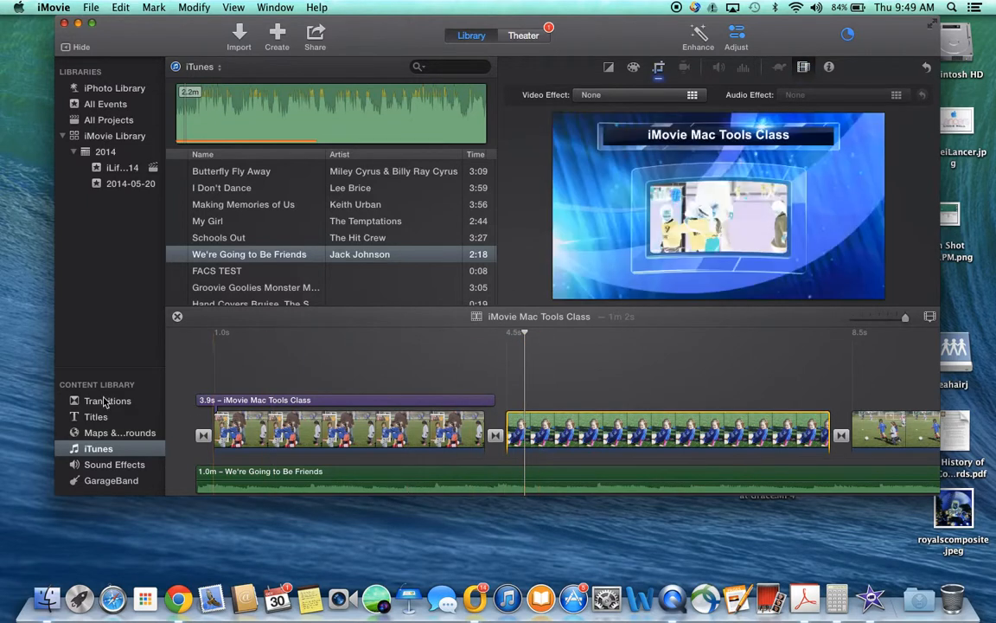
pyautogui.click(257, 425)
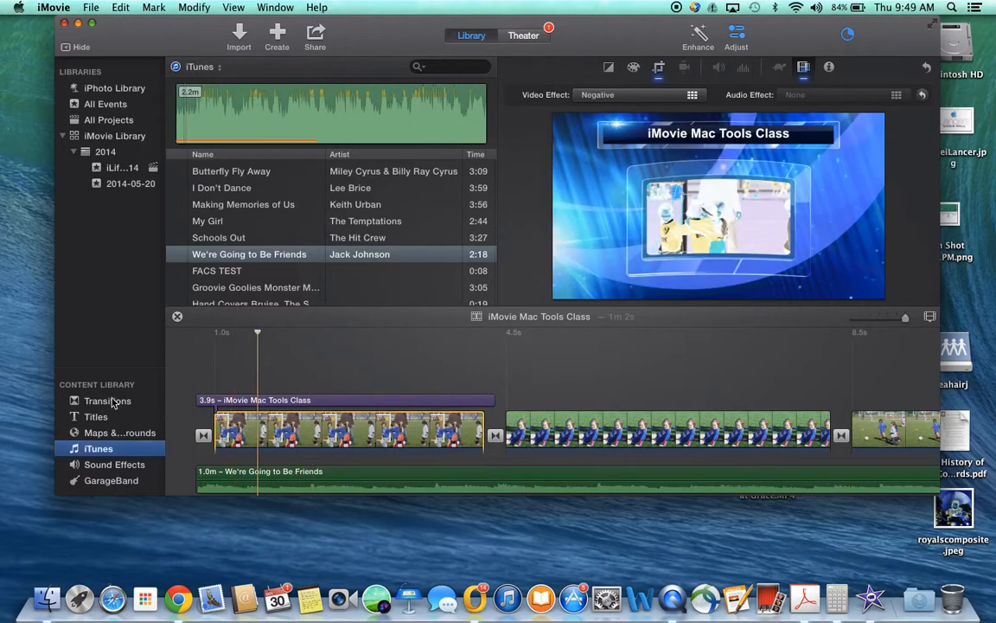
# Look through the Transitions, Sound Effects and GarageBand content available for the movie.
pyautogui.click(111, 401)
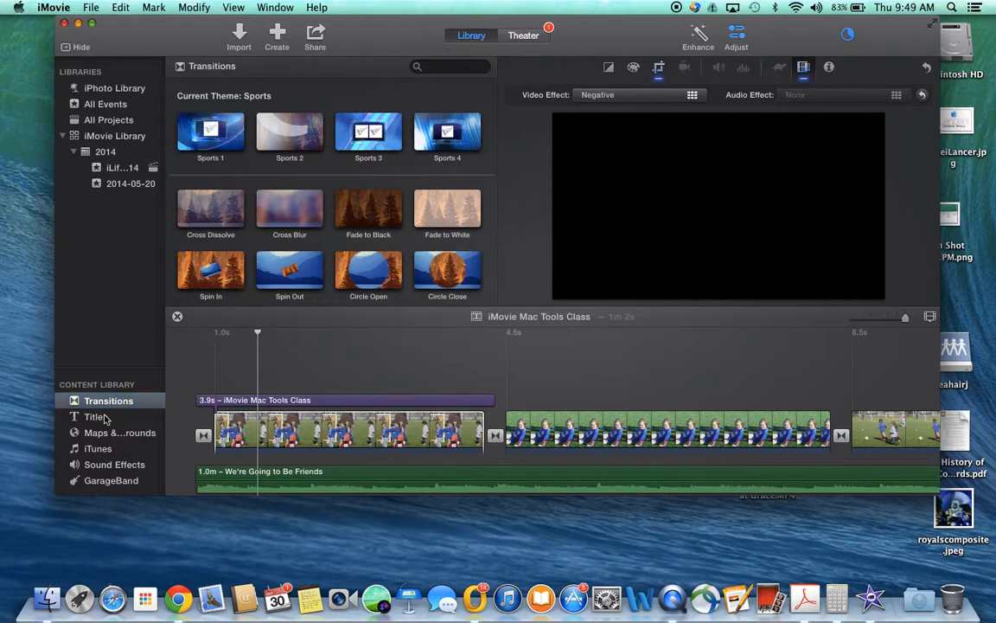
pyautogui.click(107, 467)
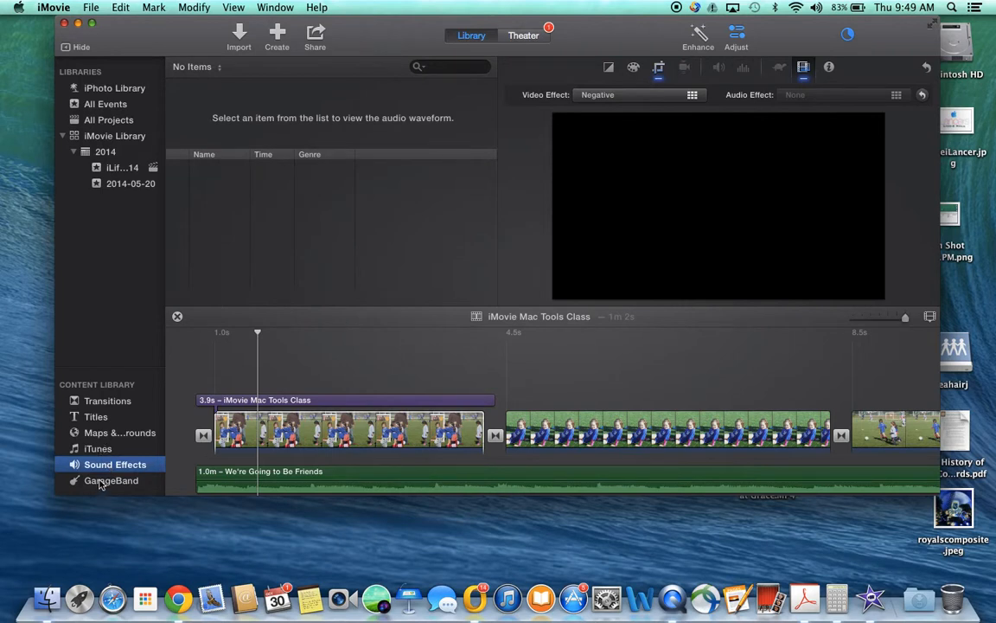
pyautogui.click(101, 483)
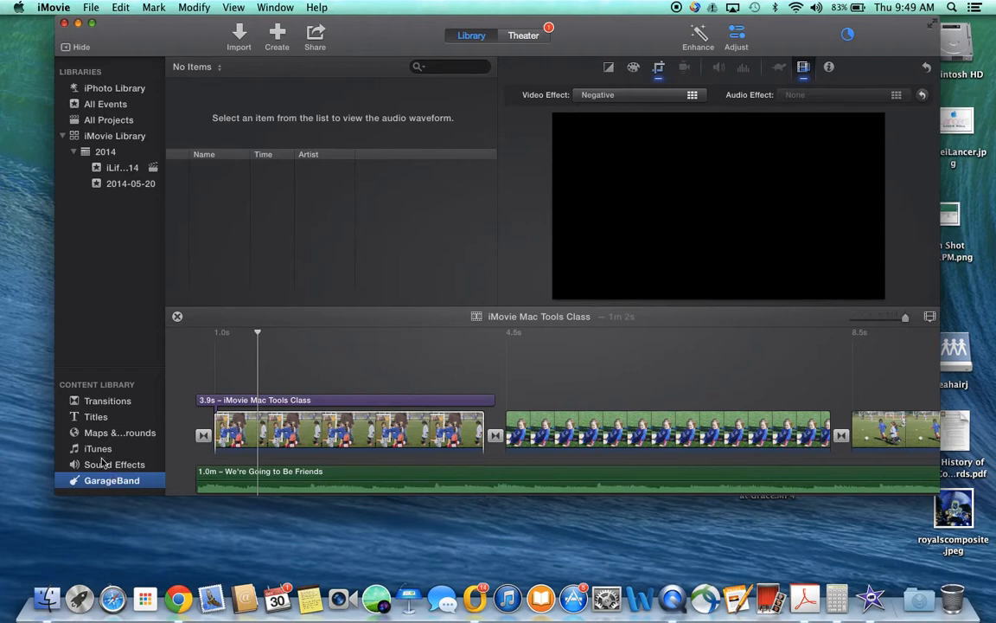
pyautogui.click(100, 403)
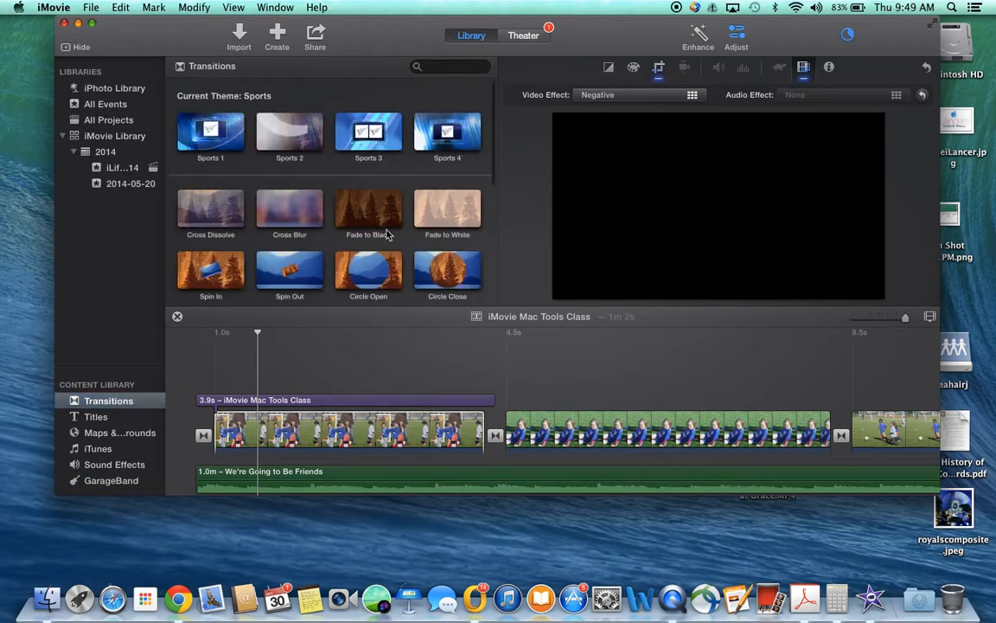
# Set the second photo clip's Ken Burns crop to start on the lower part of the photo and end on the girl's face.
pyautogui.click(597, 440)
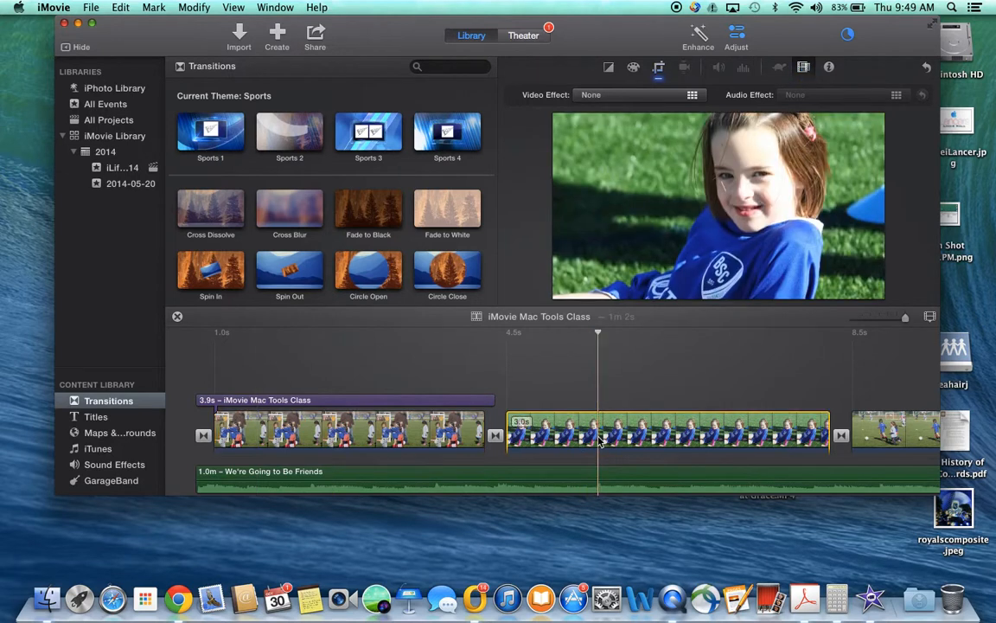
pyautogui.moveTo(705, 195)
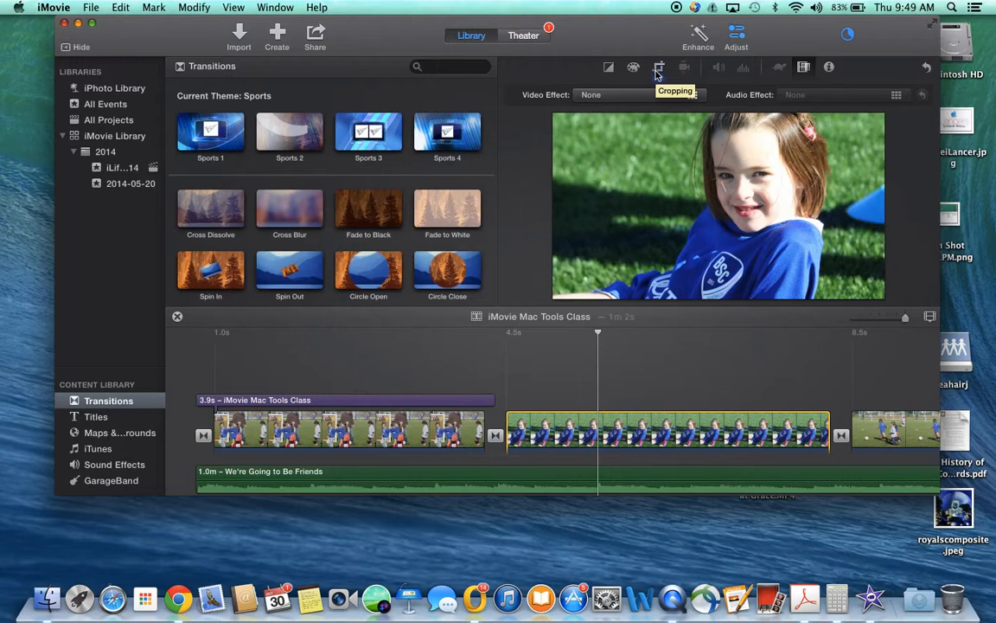
pyautogui.moveTo(670, 130)
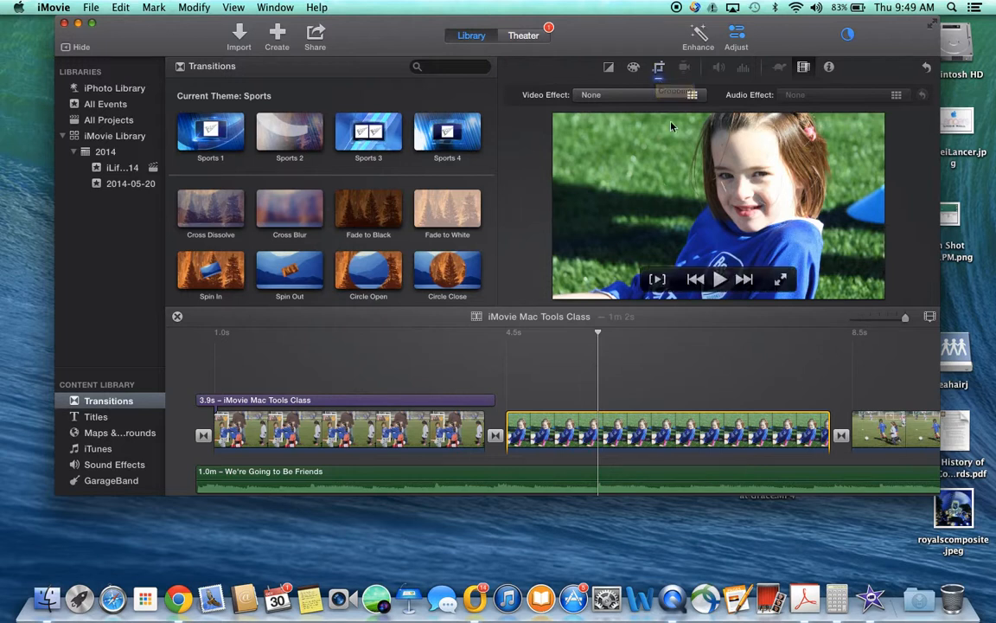
pyautogui.click(659, 69)
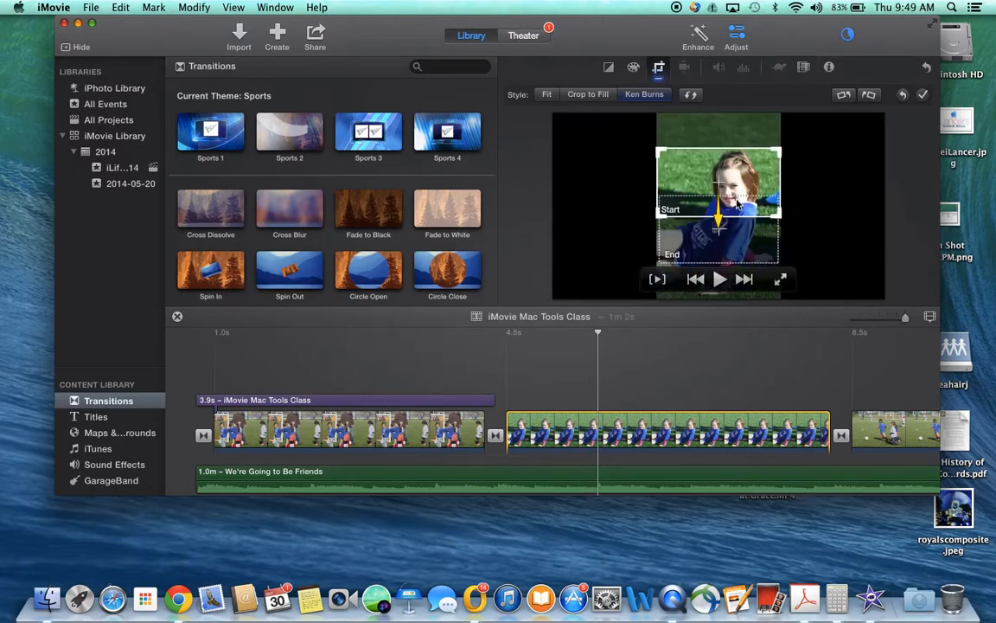
pyautogui.moveTo(741, 205); pyautogui.dragTo(749, 294)
pyautogui.moveTo(668, 206); pyautogui.dragTo(744, 163)
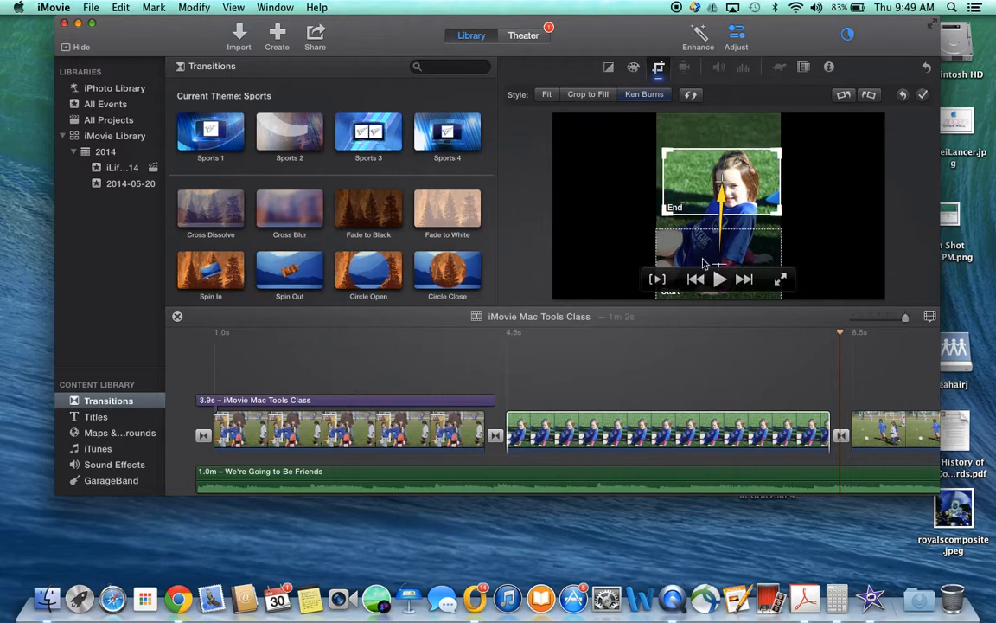
# Play the second photo clip from its beginning to preview the Ken Burns movement.
pyautogui.click(719, 278)
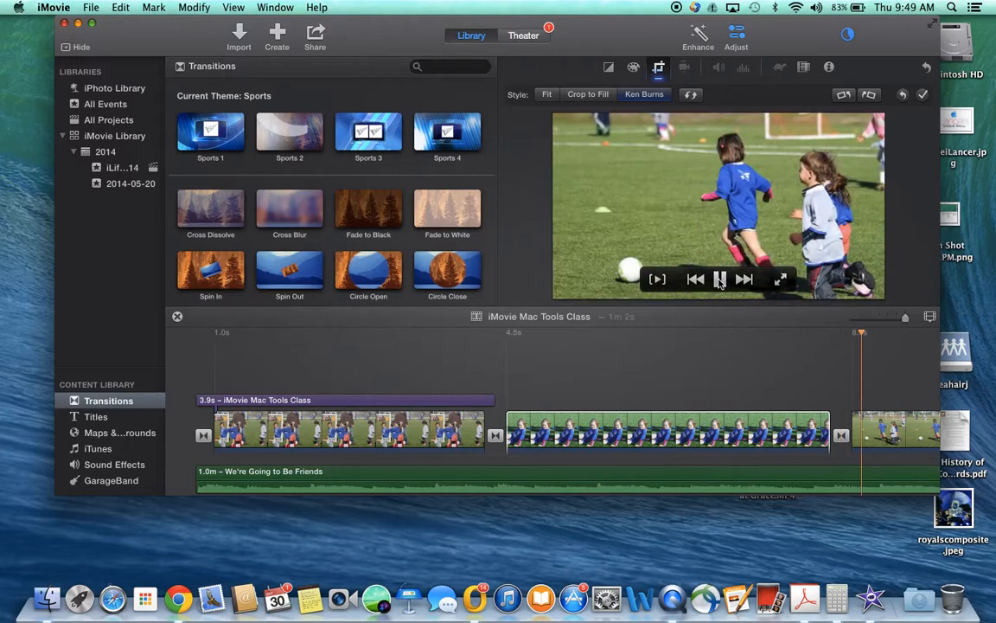
pyautogui.click(521, 422)
pyautogui.moveTo(718, 278)
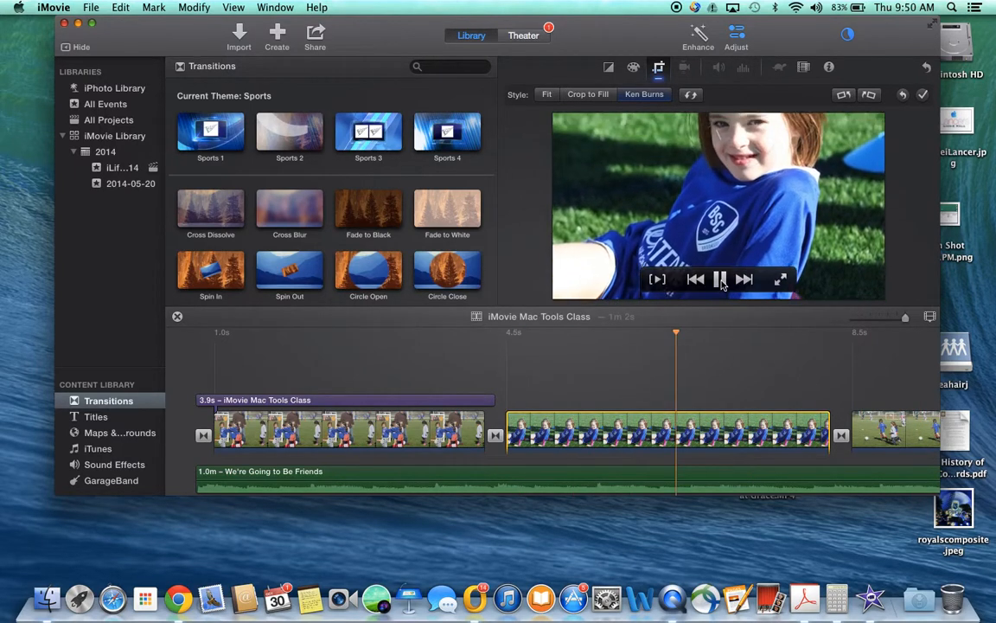
pyautogui.click(719, 279)
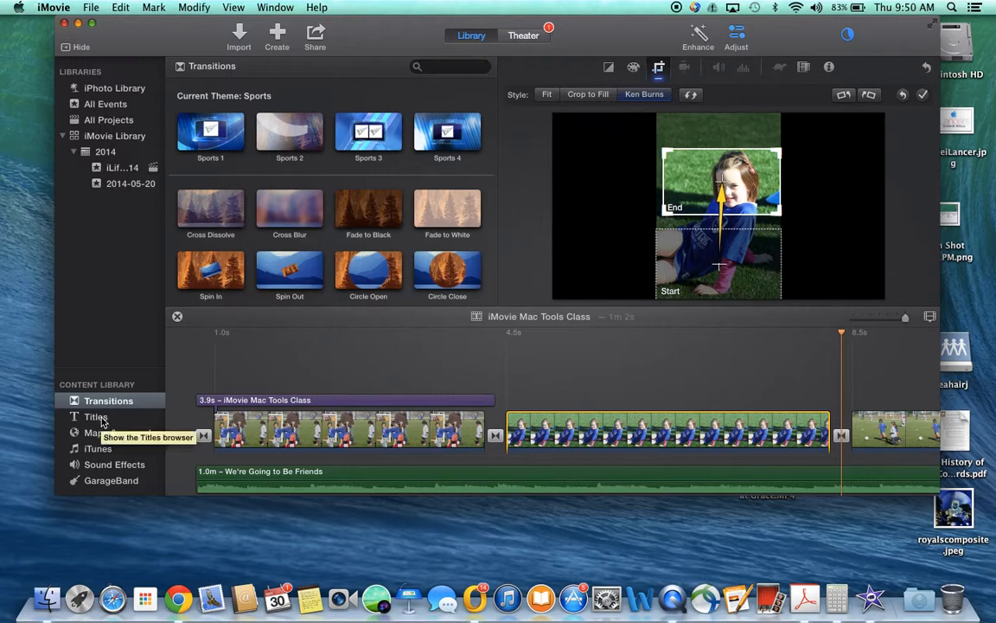
# Open the iTunes music list and shorten the first two photo clips at their ends, the first by about 0.5 s.
pyautogui.click(95, 449)
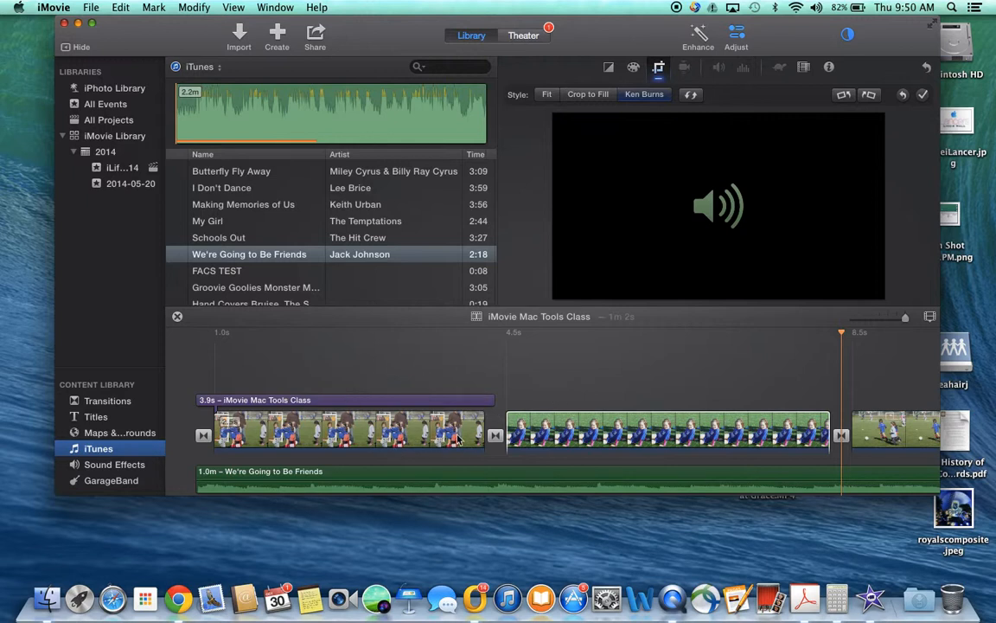
pyautogui.moveTo(486, 428); pyautogui.dragTo(417, 425)
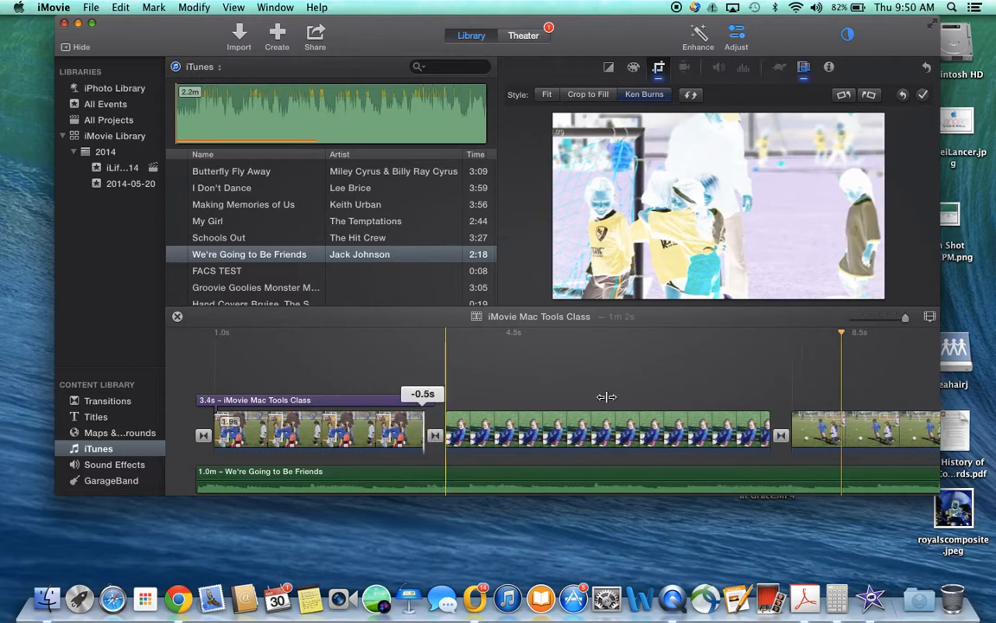
pyautogui.moveTo(772, 421); pyautogui.dragTo(664, 423)
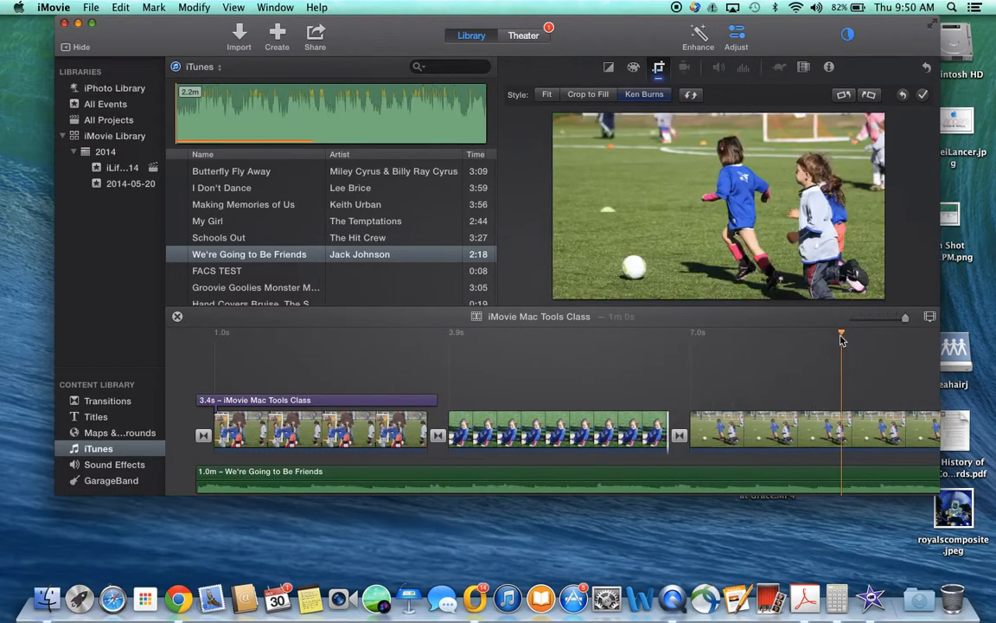
# Select the third photo clip for Ken Burns editing and dismiss the two mail notifications.
pyautogui.click(841, 337)
pyautogui.moveTo(841, 337); pyautogui.dragTo(625, 357)
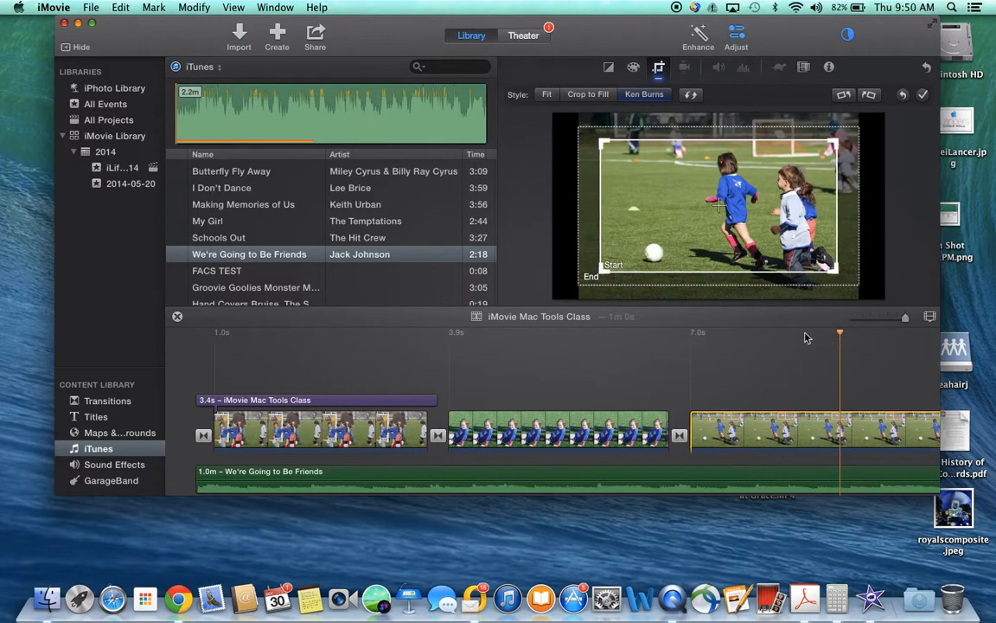
pyautogui.moveTo(840, 336); pyautogui.dragTo(629, 345)
pyautogui.click(716, 423)
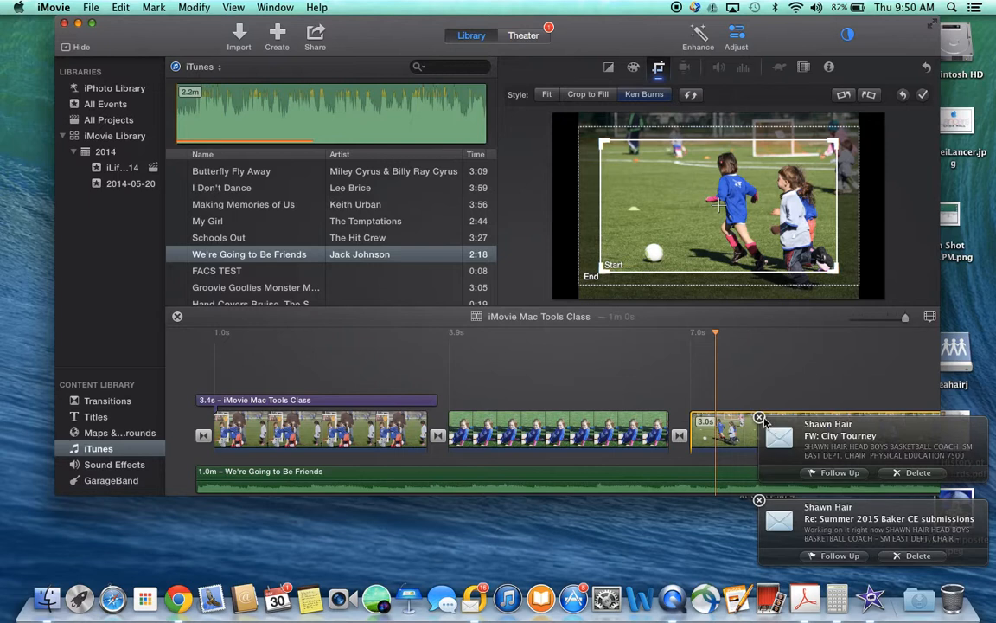
pyautogui.click(761, 420)
pyautogui.click(759, 500)
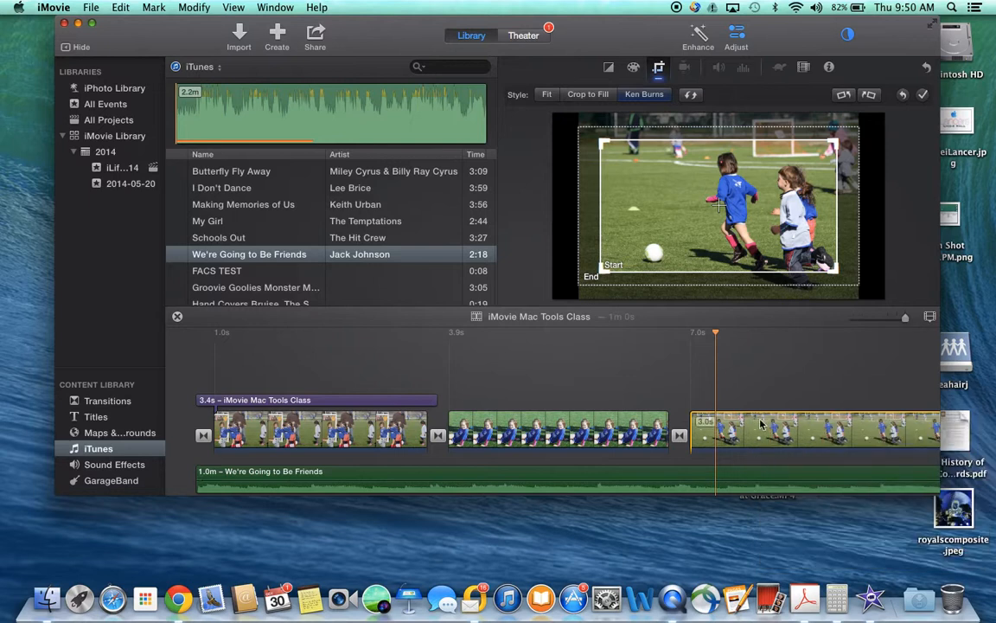
# Set the third clip's Ken Burns crop to start on the full photo and end closer on the players, and preview it.
pyautogui.moveTo(683, 199); pyautogui.dragTo(745, 225)
pyautogui.moveTo(634, 150)
pyautogui.mouseDown()
pyautogui.moveTo(624, 145)
pyautogui.moveTo(667, 152)
pyautogui.moveTo(637, 128)
pyautogui.mouseUp()
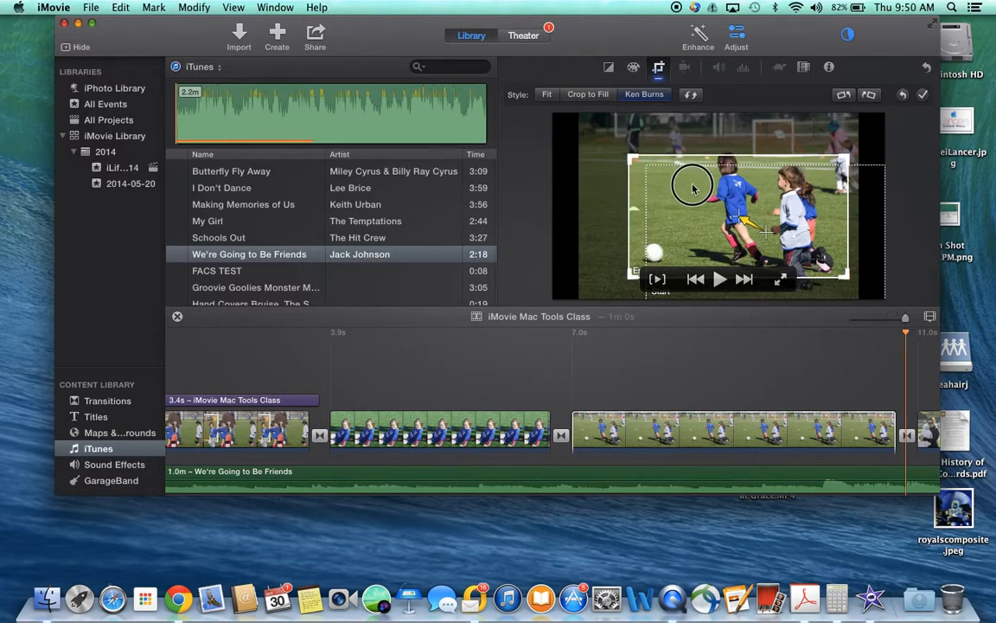
pyautogui.moveTo(695, 192); pyautogui.dragTo(684, 177)
pyautogui.moveTo(870, 179); pyautogui.dragTo(813, 139)
pyautogui.moveTo(600, 134); pyautogui.dragTo(567, 114)
pyautogui.moveTo(832, 265); pyautogui.dragTo(891, 298)
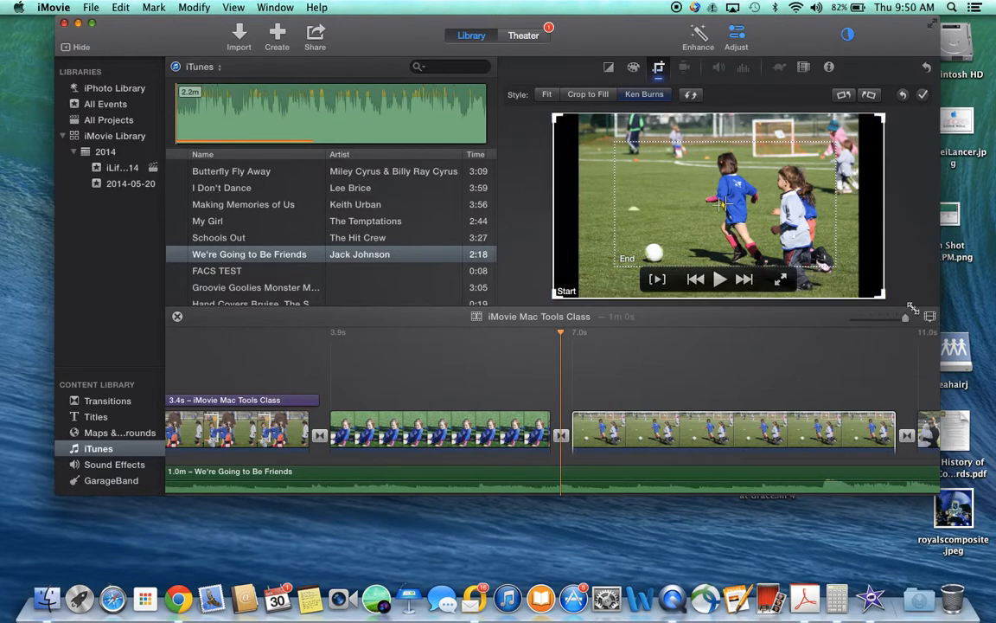
pyautogui.click(720, 280)
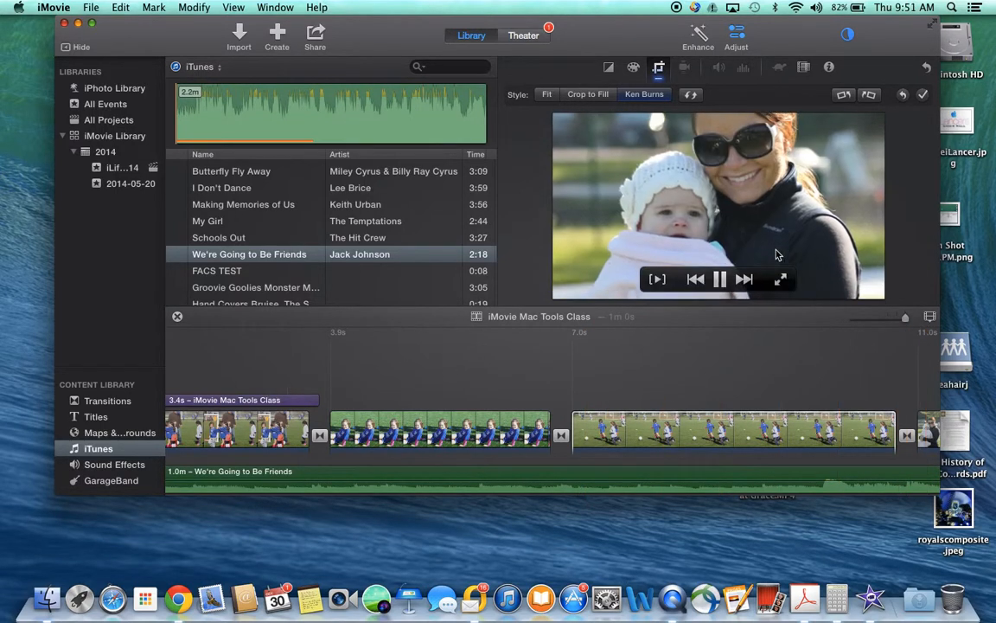
pyautogui.click(721, 280)
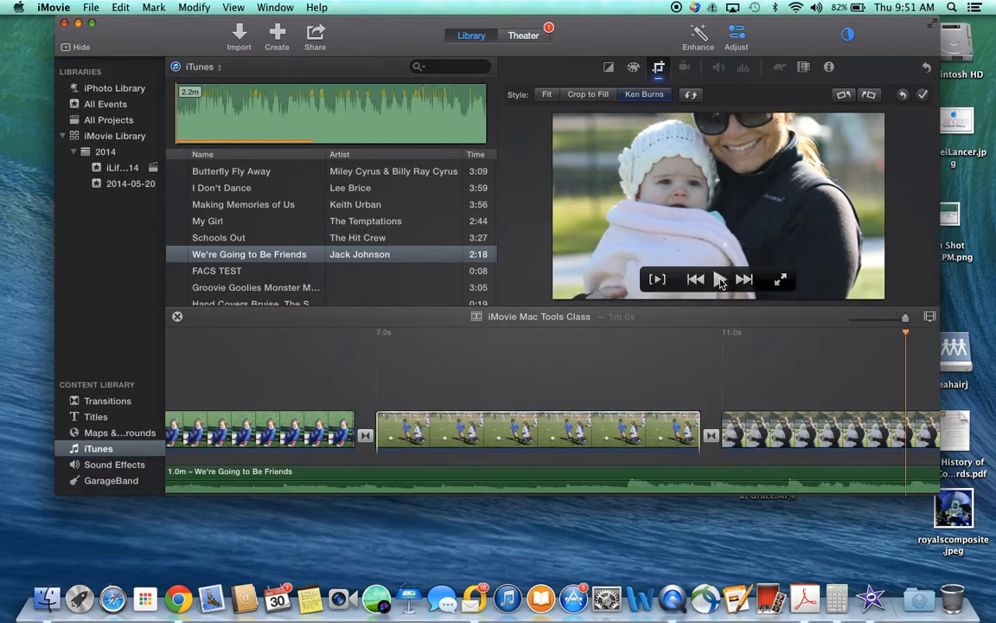